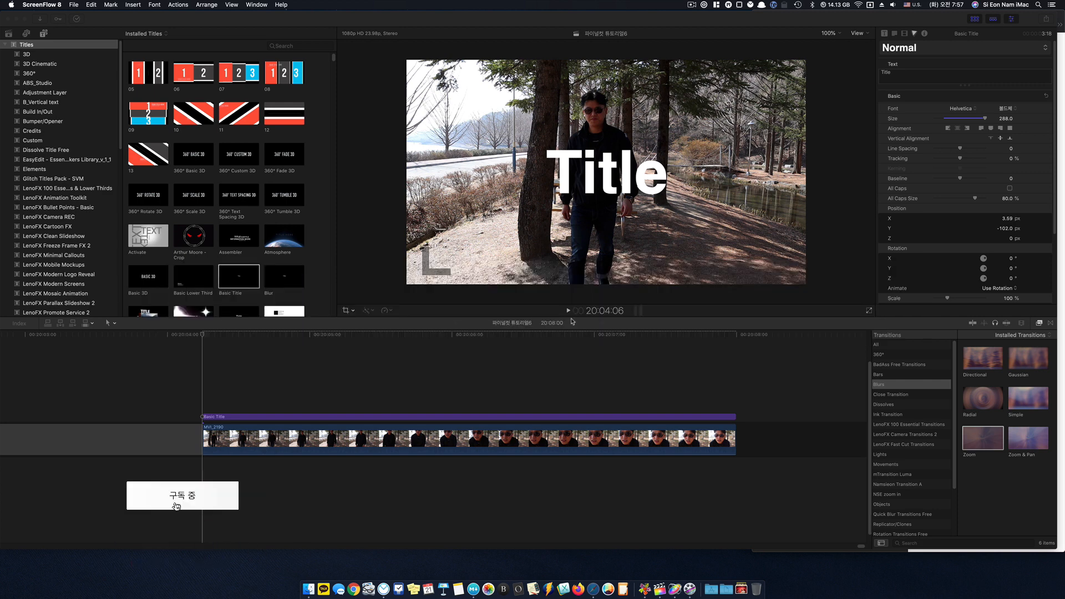
- Disable the Basic Title clip in the timeline and enable it again
{"action": "left_click", "coordinate": [251, 421]}
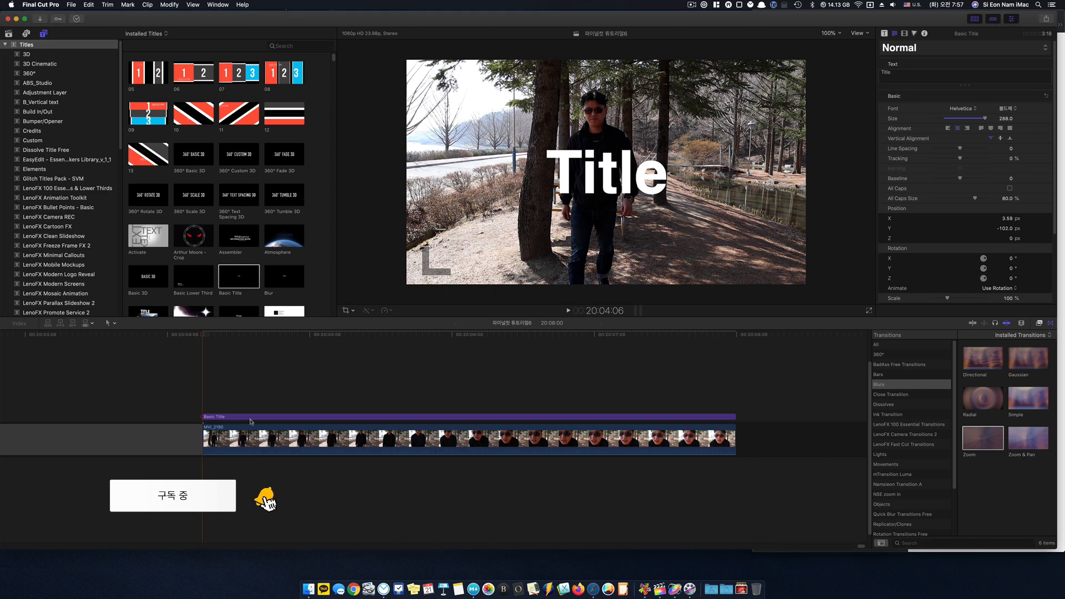
{"action": "left_click", "coordinate": [251, 421]}
{"action": "key", "text": "v"}
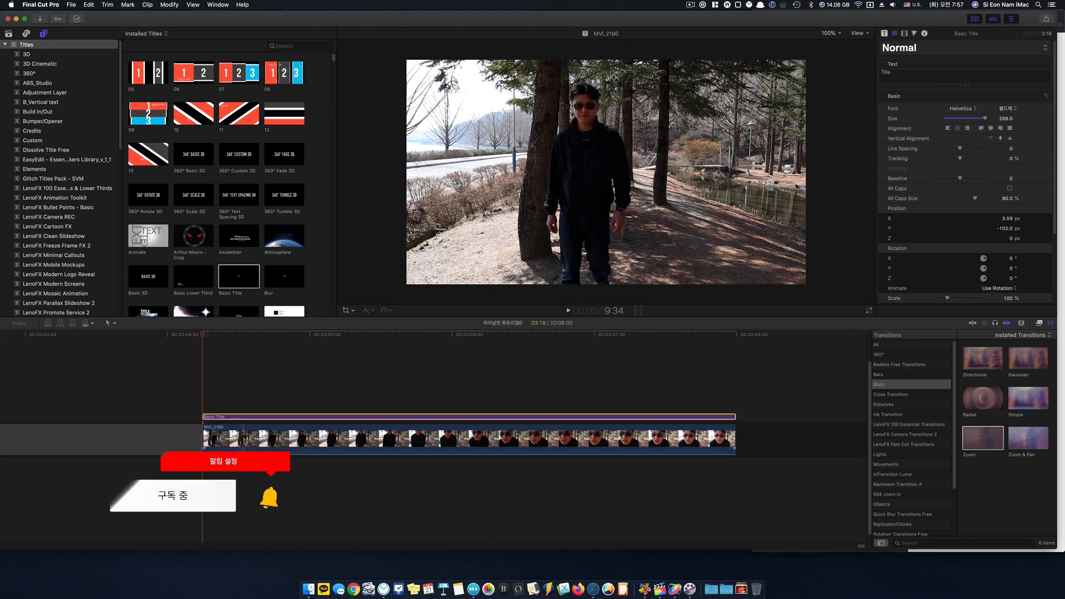
{"action": "key", "text": "v"}
- Select the Basic Title together with the MVI_2190 clip, deselect them, and scrub the playhead to 20:04:15
{"action": "left_click", "coordinate": [224, 430]}
{"action": "left_click_drag", "start_coordinate": [230, 392], "coordinate": [257, 481]}
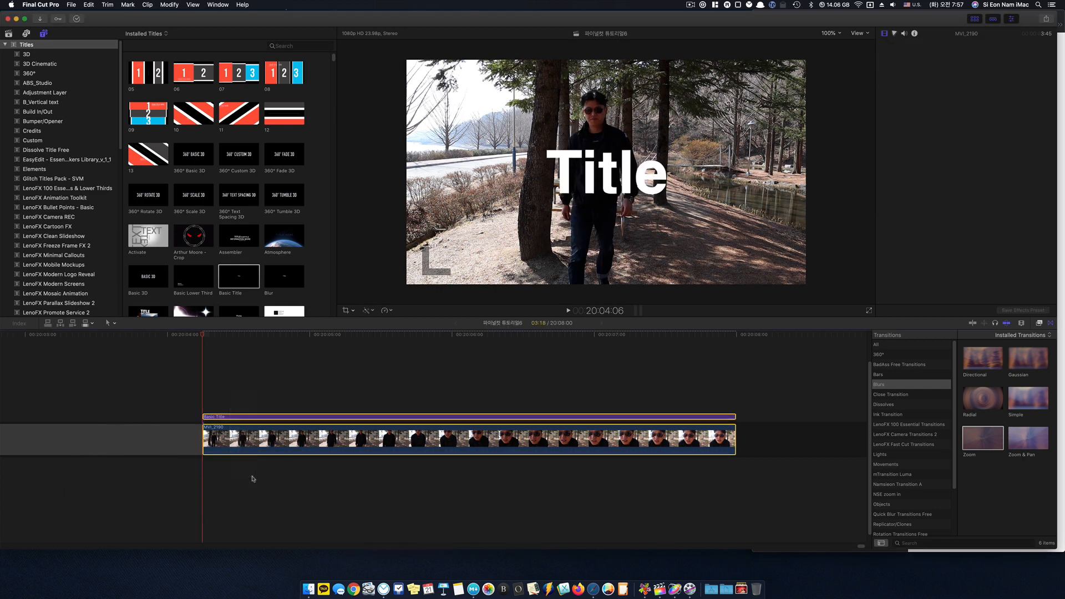
{"action": "left_click", "coordinate": [253, 478]}
{"action": "left_click", "coordinate": [217, 358]}
{"action": "left_click_drag", "start_coordinate": [216, 337], "coordinate": [261, 347]}
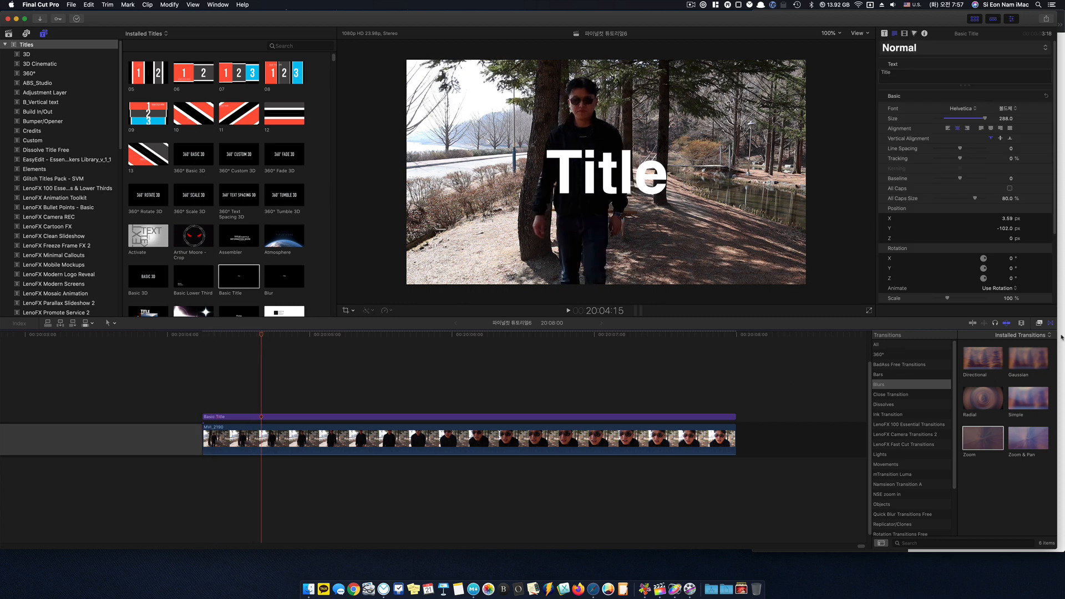
- Search the effects for "bad", apply the Bad TV effect to the Basic Title, and scrub to view it
{"action": "left_click", "coordinate": [1040, 324]}
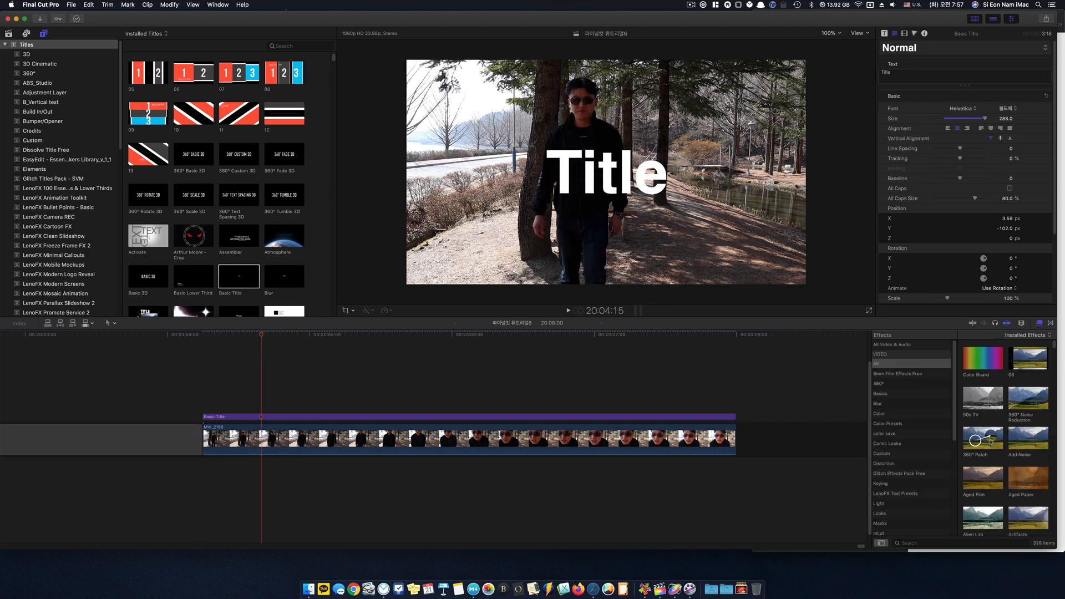
{"action": "key", "text": "super+f"}
{"action": "type", "text": "bad"}
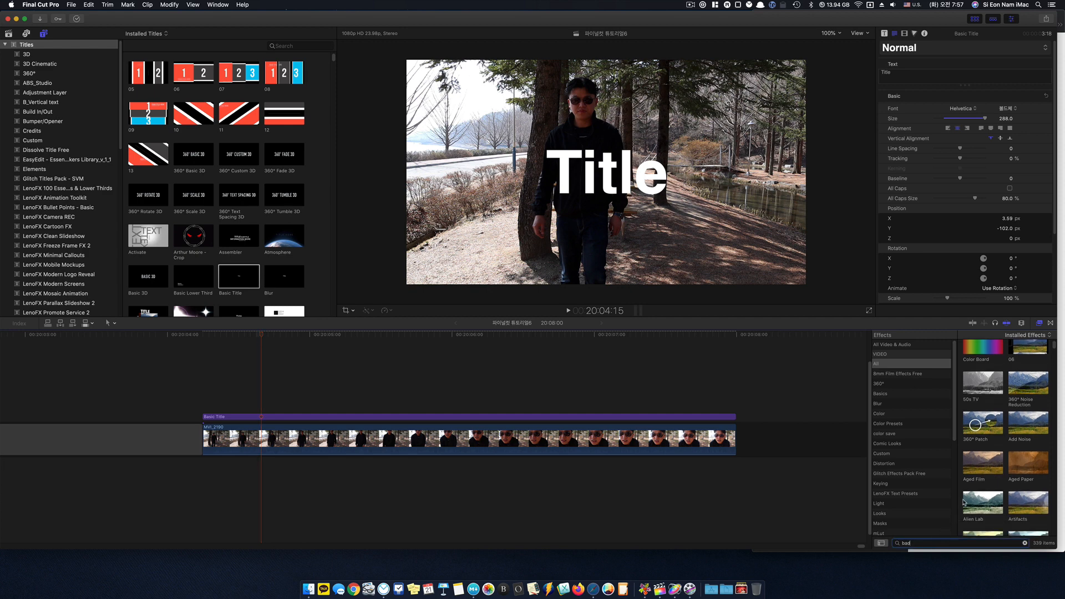
{"action": "left_click_drag", "start_coordinate": [1006, 353], "coordinate": [463, 418]}
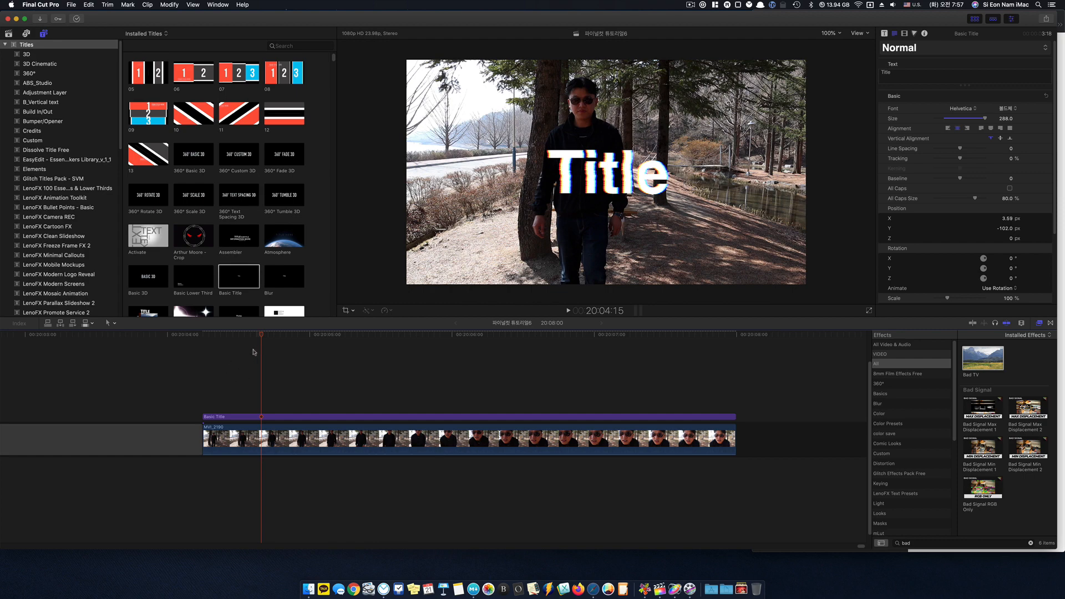
{"action": "left_click_drag", "start_coordinate": [259, 338], "coordinate": [306, 371]}
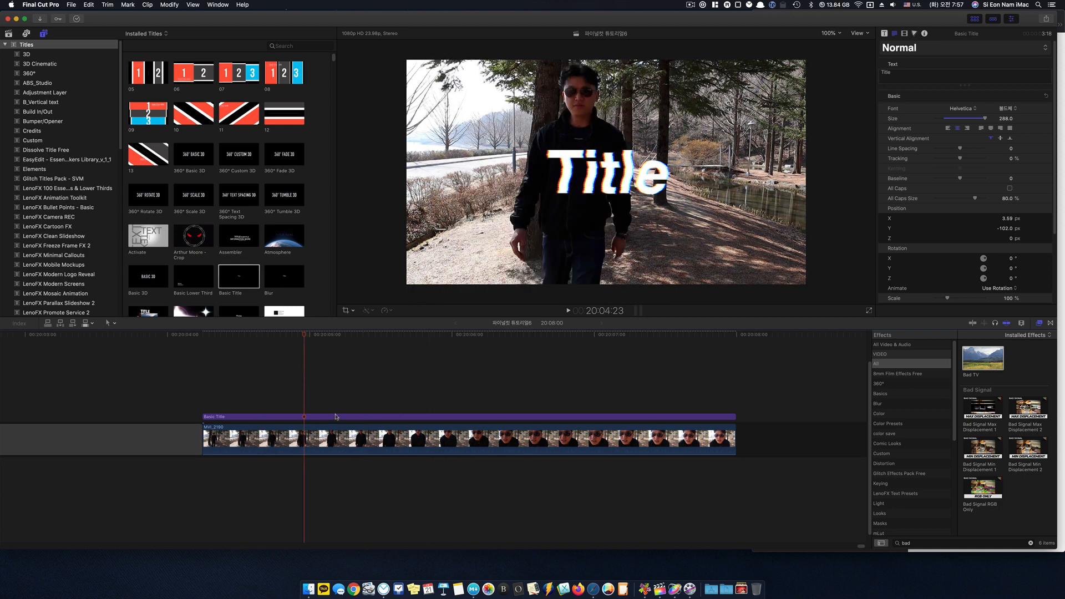
- Remove the Bad TV effect from the Basic Title and move the playhead to 20:05:04
{"action": "left_click", "coordinate": [335, 417]}
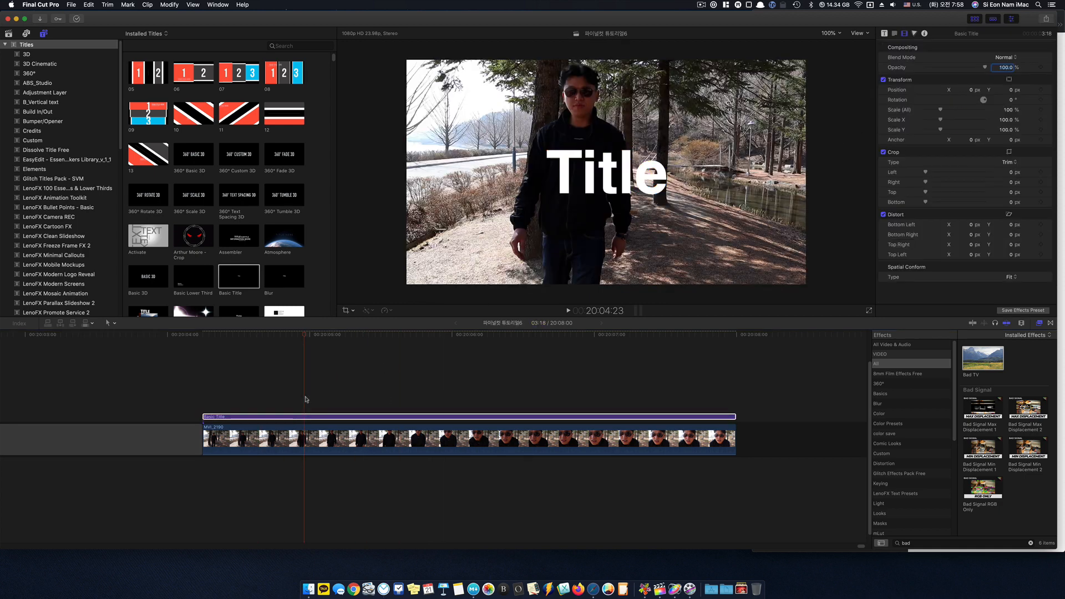
{"action": "left_click", "coordinate": [309, 378]}
{"action": "left_click_drag", "start_coordinate": [308, 335], "coordinate": [338, 341]}
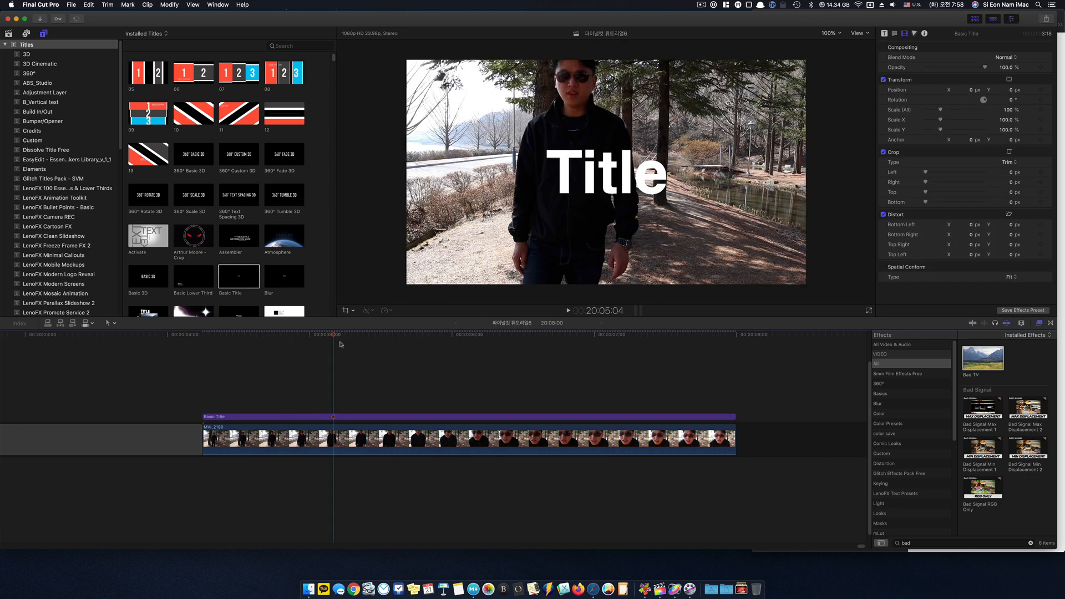
- Try the Cross Dissolve transition on the connected Basic Title clip, play it back, and undo it
{"action": "left_click", "coordinate": [1049, 324]}
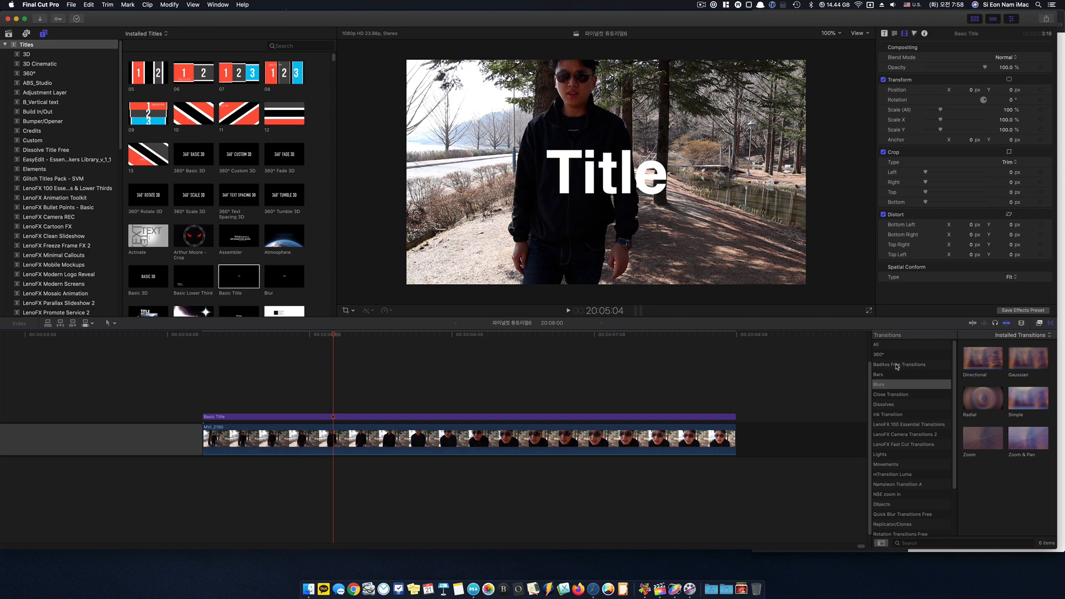
{"action": "left_click", "coordinate": [894, 345]}
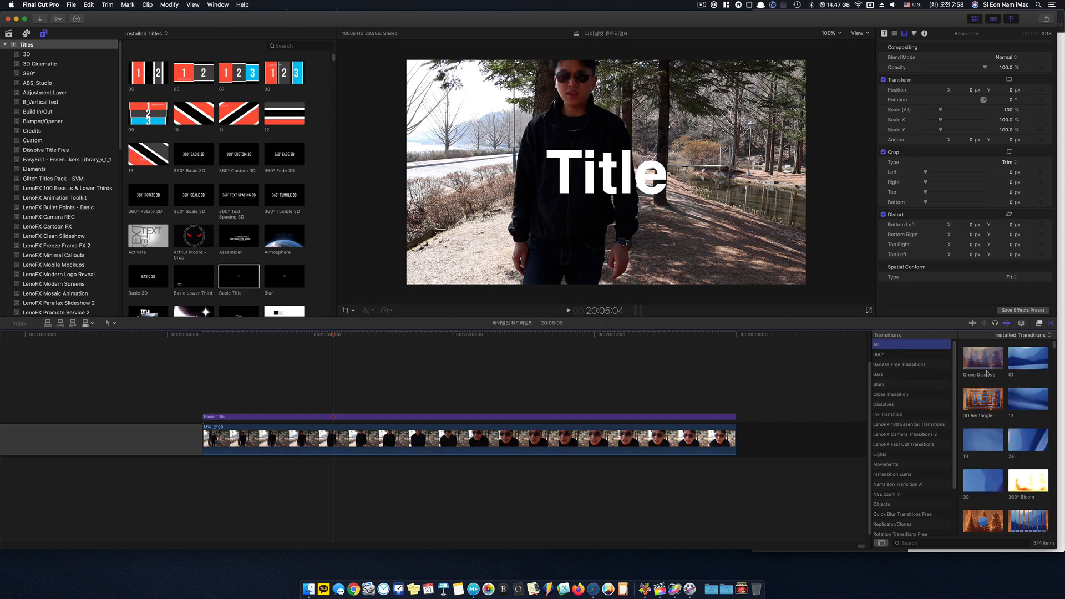
{"action": "left_click_drag", "start_coordinate": [981, 360], "coordinate": [513, 419]}
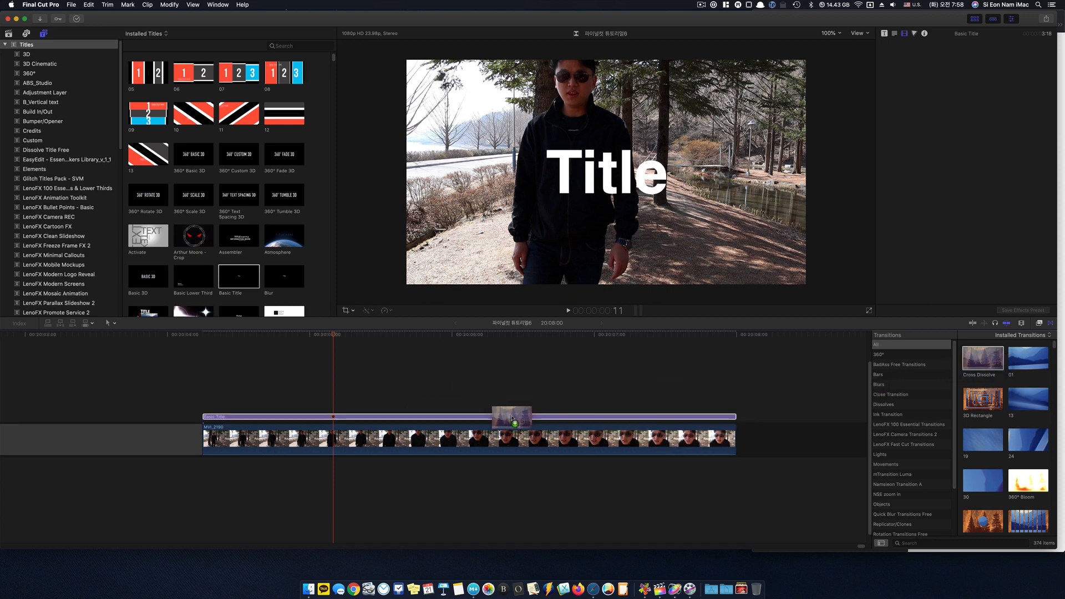
{"action": "key", "text": "space"}
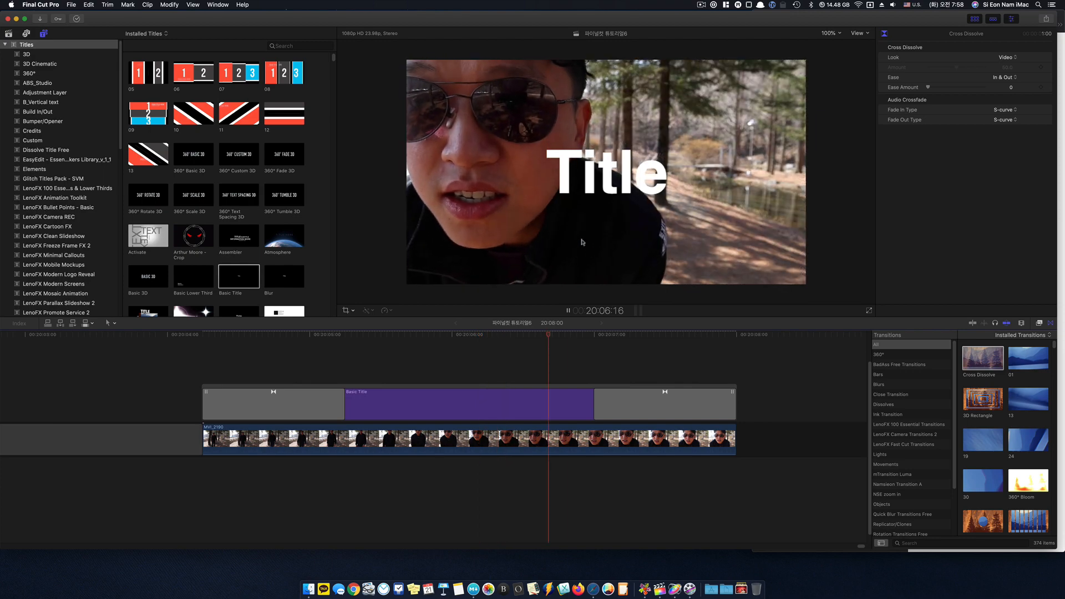
{"action": "left_click_drag", "start_coordinate": [726, 334], "coordinate": [393, 352]}
{"action": "key", "text": "super+z"}
- Create a storyline from the Basic Title clip and select the whole storyline
{"action": "left_click", "coordinate": [397, 418]}
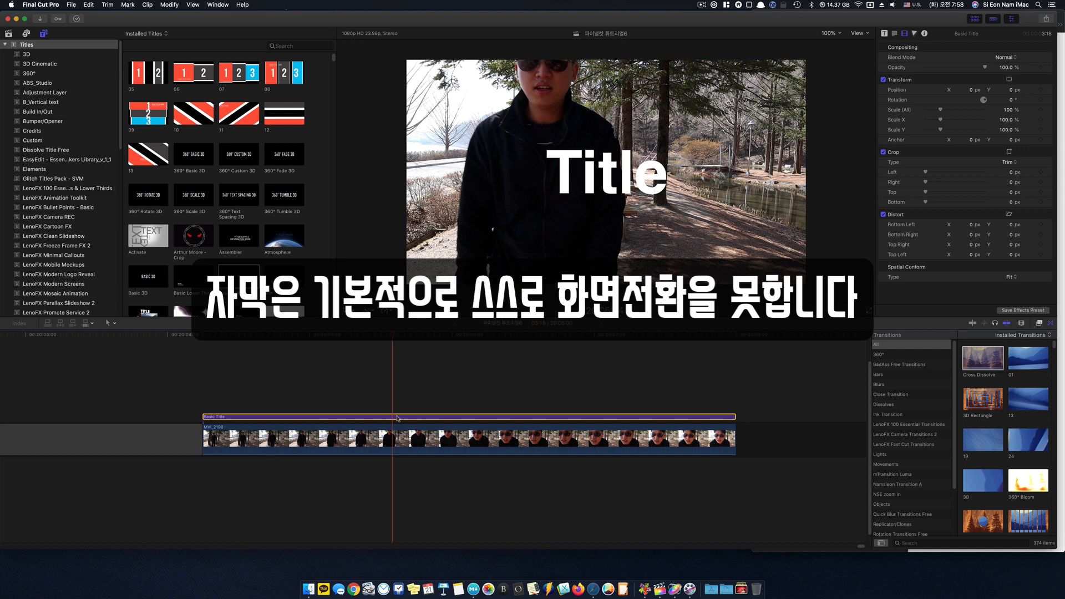
{"action": "right_click", "coordinate": [397, 417]}
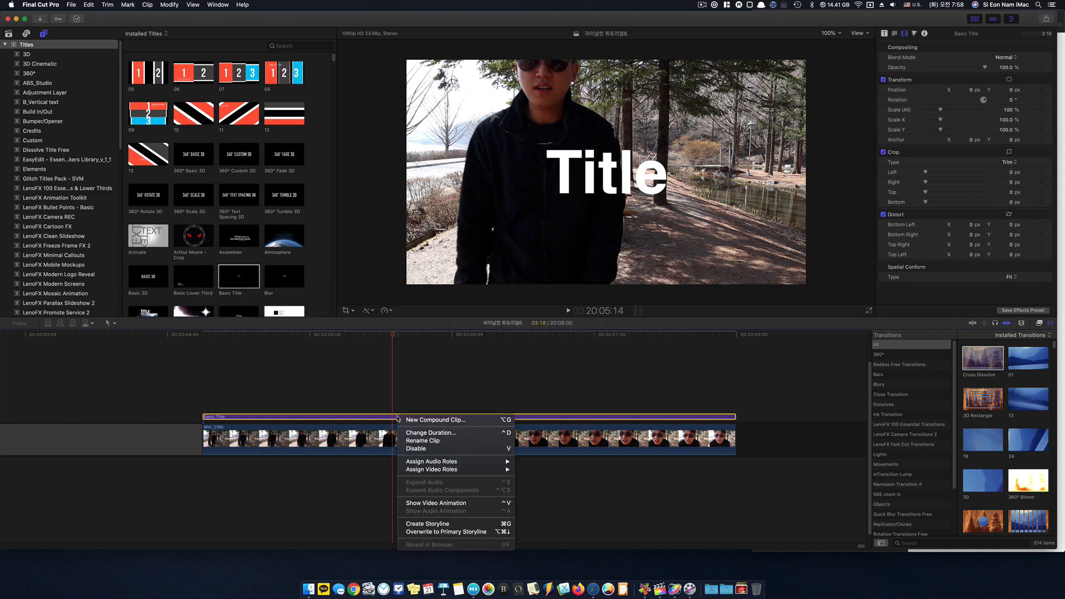
{"action": "left_click", "coordinate": [456, 525]}
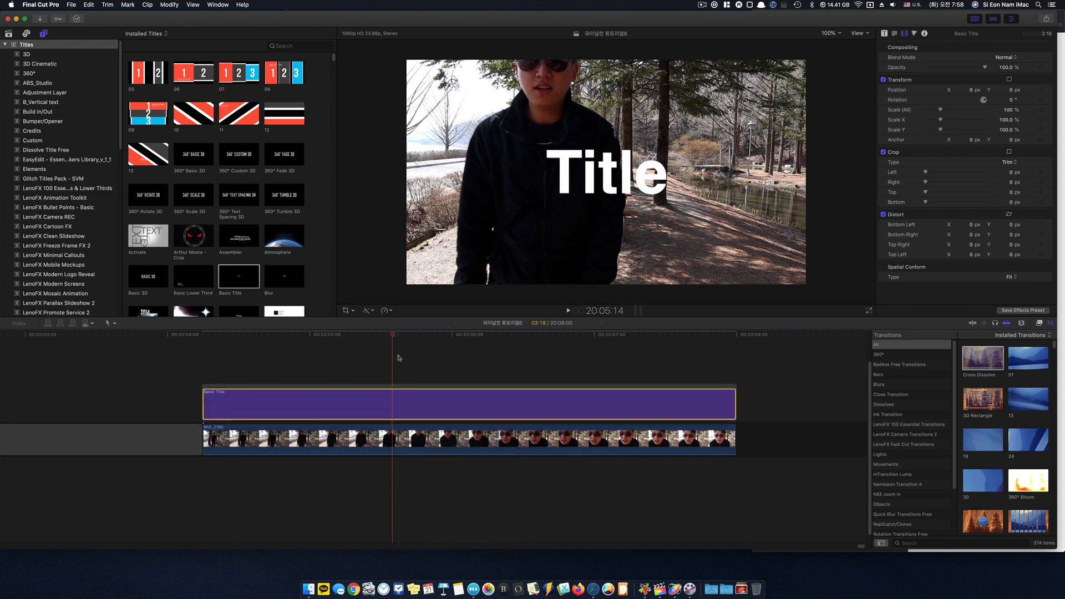
{"action": "left_click", "coordinate": [391, 335]}
{"action": "left_click", "coordinate": [377, 386]}
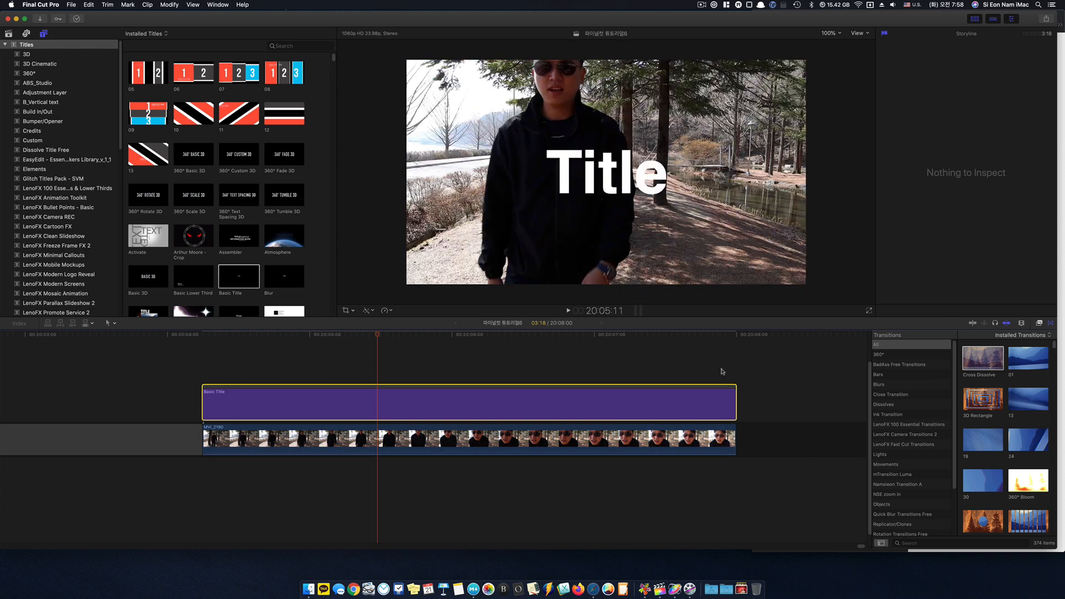
- Add Cross Dissolve transitions to the start and end of the title storyline and play back the fade-in
{"action": "left_click_drag", "start_coordinate": [378, 336], "coordinate": [452, 360]}
{"action": "double_click", "coordinate": [982, 358]}
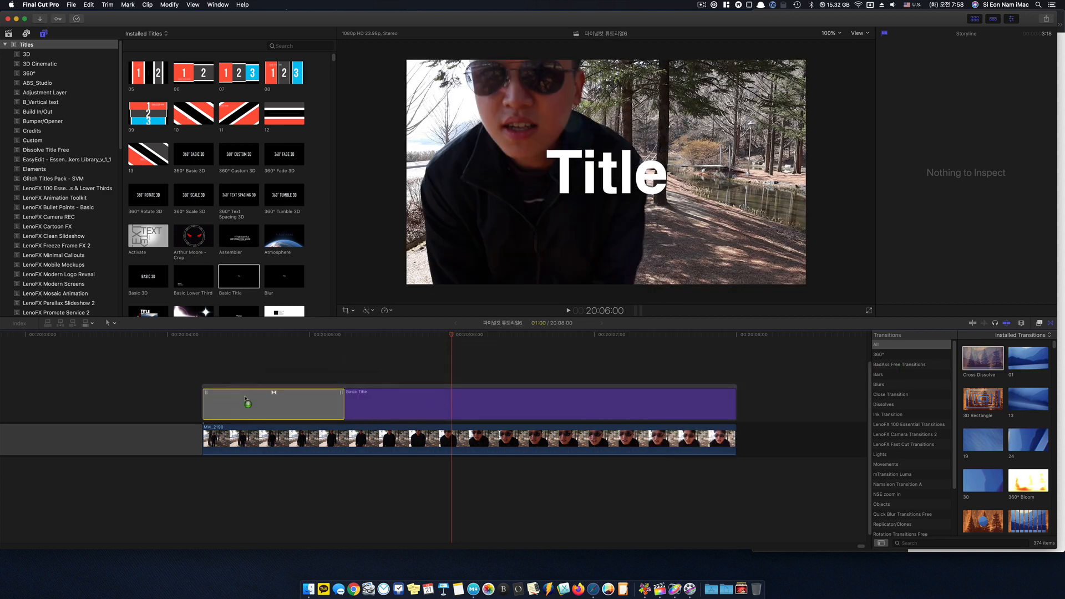
{"action": "left_click_drag", "start_coordinate": [986, 359], "coordinate": [610, 407]}
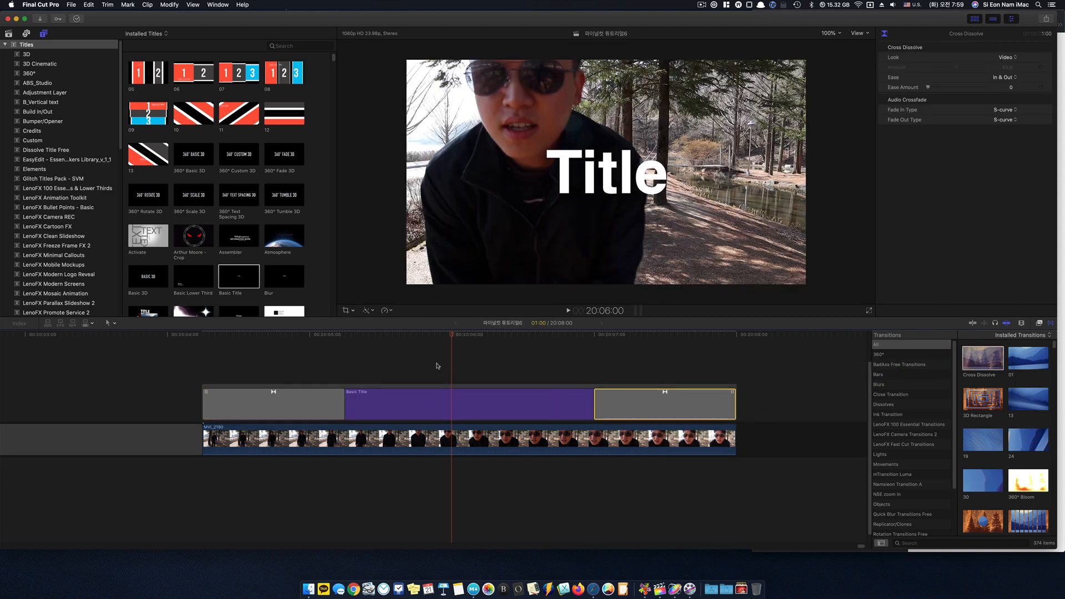
{"action": "left_click", "coordinate": [221, 363]}
{"action": "key", "text": "space"}
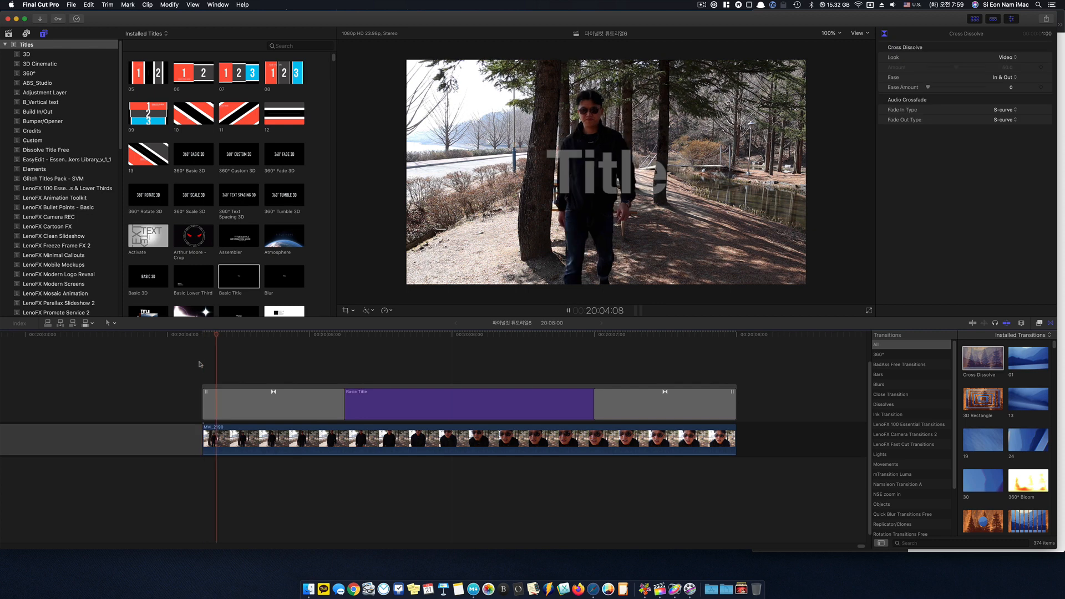
{"action": "key", "text": "space"}
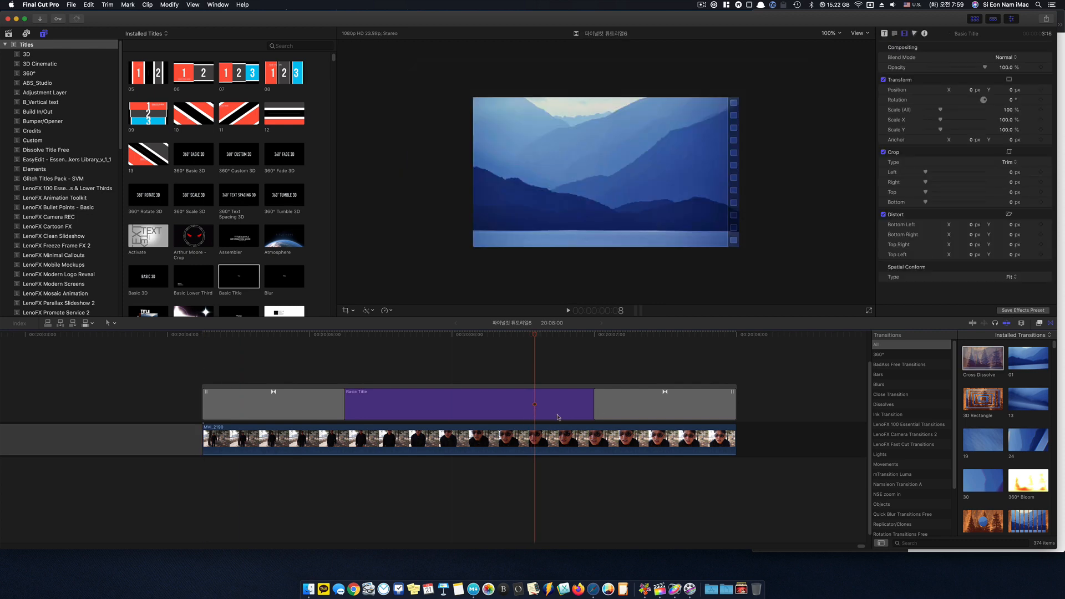
- Undo both Cross Dissolve transitions on the title storyline
{"action": "key", "text": "super+z"}
{"action": "key", "text": "super+z"}
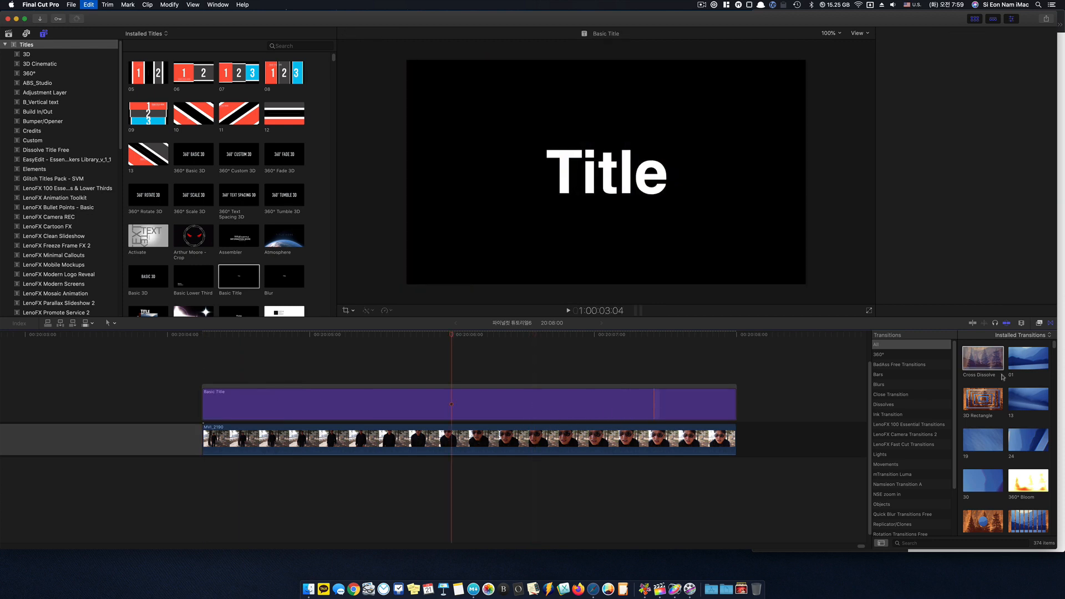
- Add the Zoom transition from the Blurs category to both ends of the title storyline and preview the opening one
{"action": "left_click", "coordinate": [902, 385]}
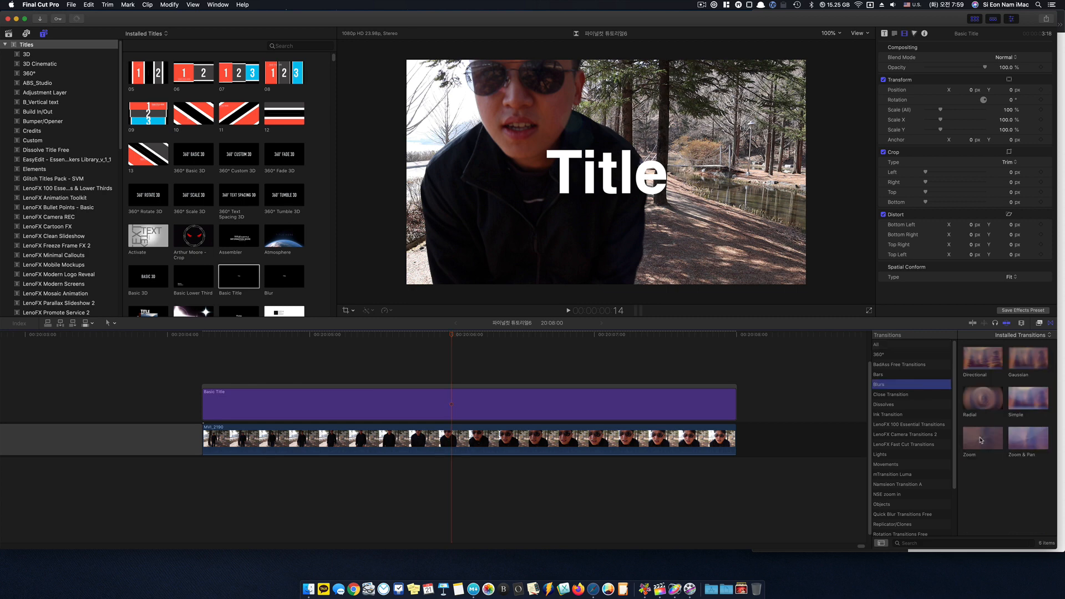
{"action": "left_click", "coordinate": [996, 441]}
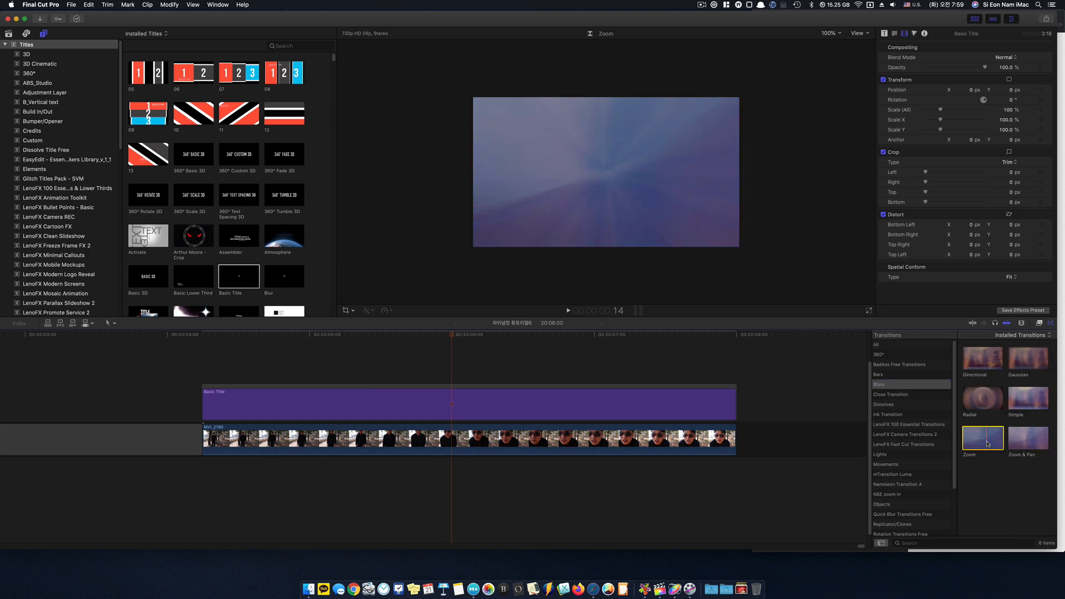
{"action": "left_click_drag", "start_coordinate": [996, 441], "coordinate": [247, 405]}
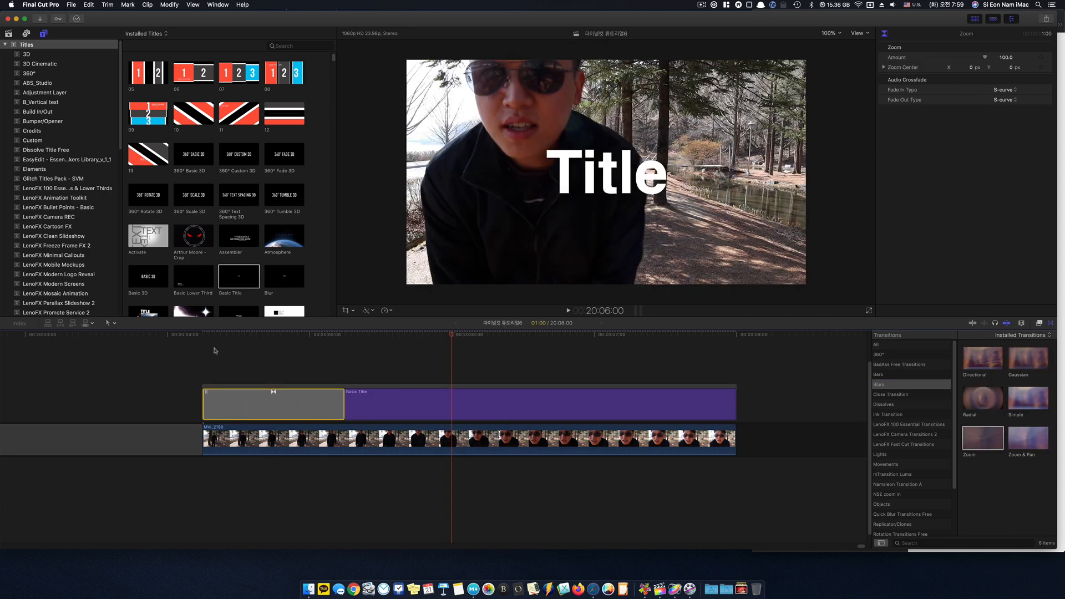
{"action": "left_click", "coordinate": [203, 338]}
{"action": "key", "text": "space"}
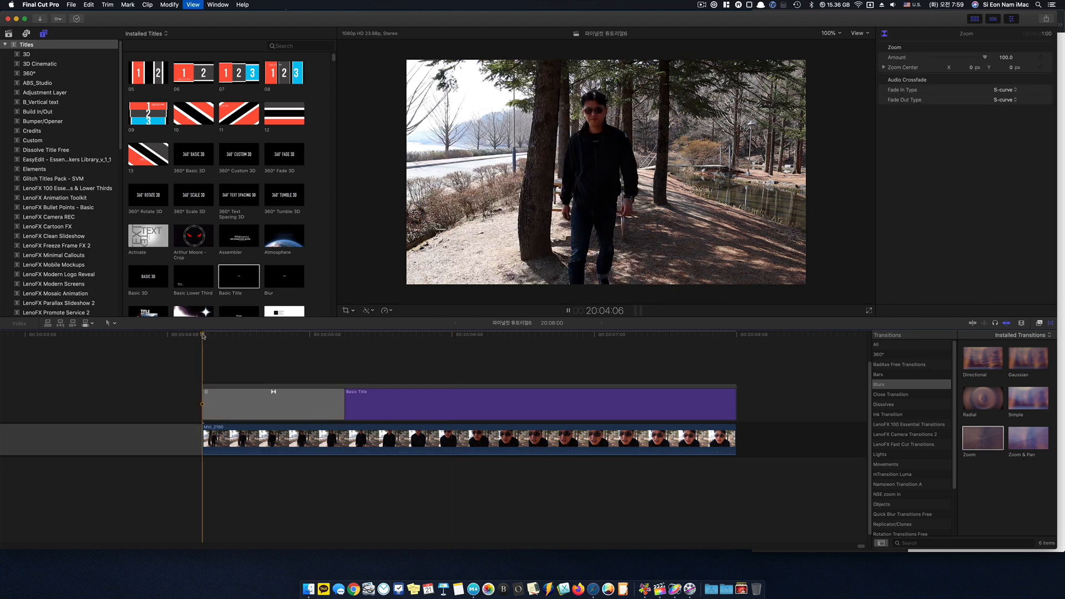
{"action": "left_click_drag", "start_coordinate": [236, 337], "coordinate": [253, 355]}
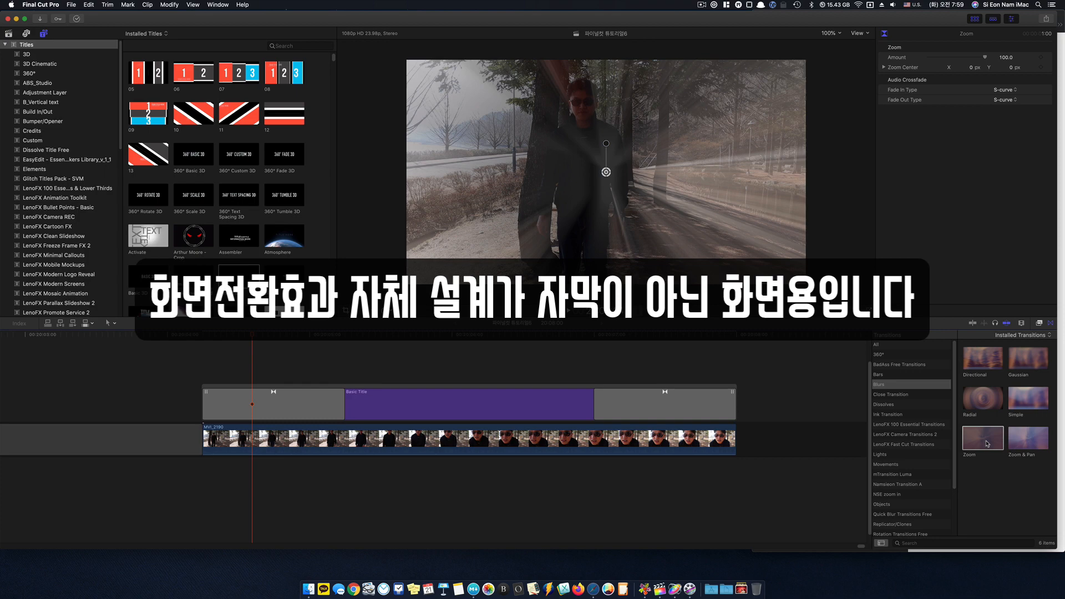
- Compare the title frame at 20:05:09 with the opening Zoom transition at 20:04:14
{"action": "left_click", "coordinate": [369, 440]}
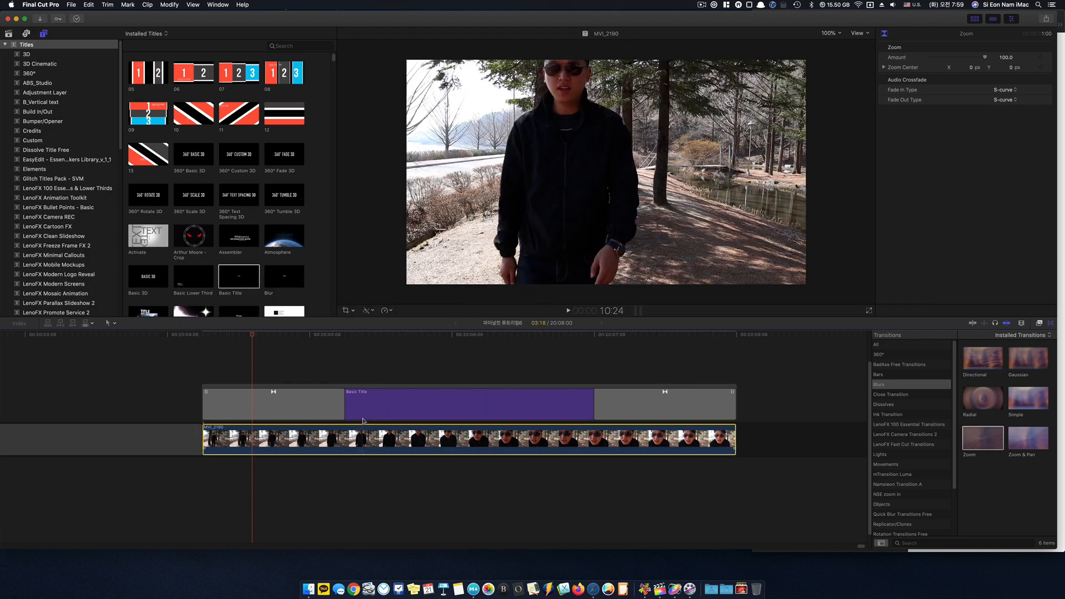
{"action": "left_click", "coordinate": [365, 378]}
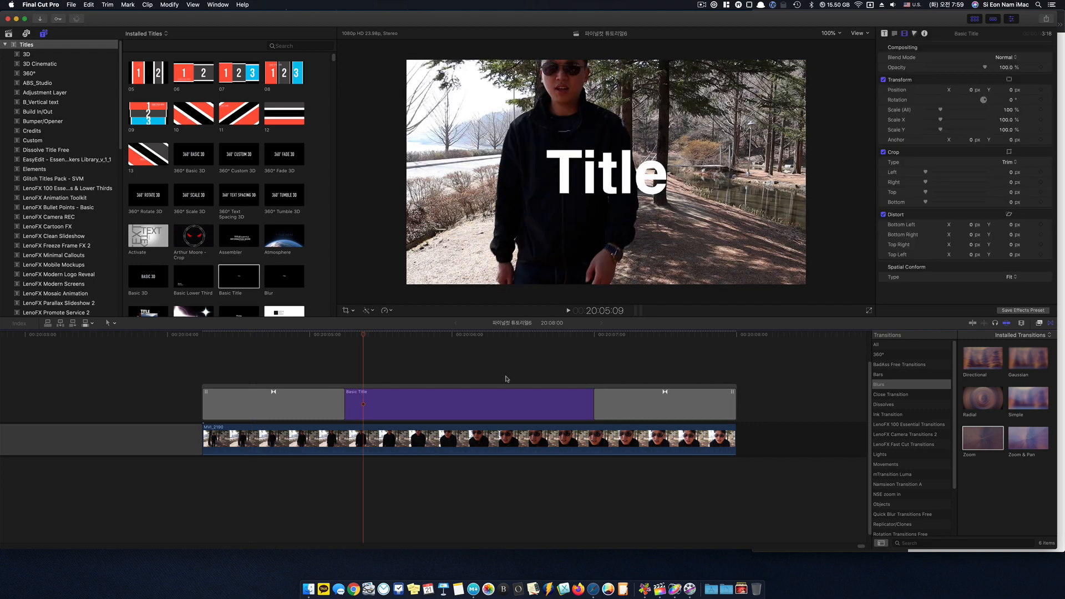
{"action": "left_click", "coordinate": [256, 362]}
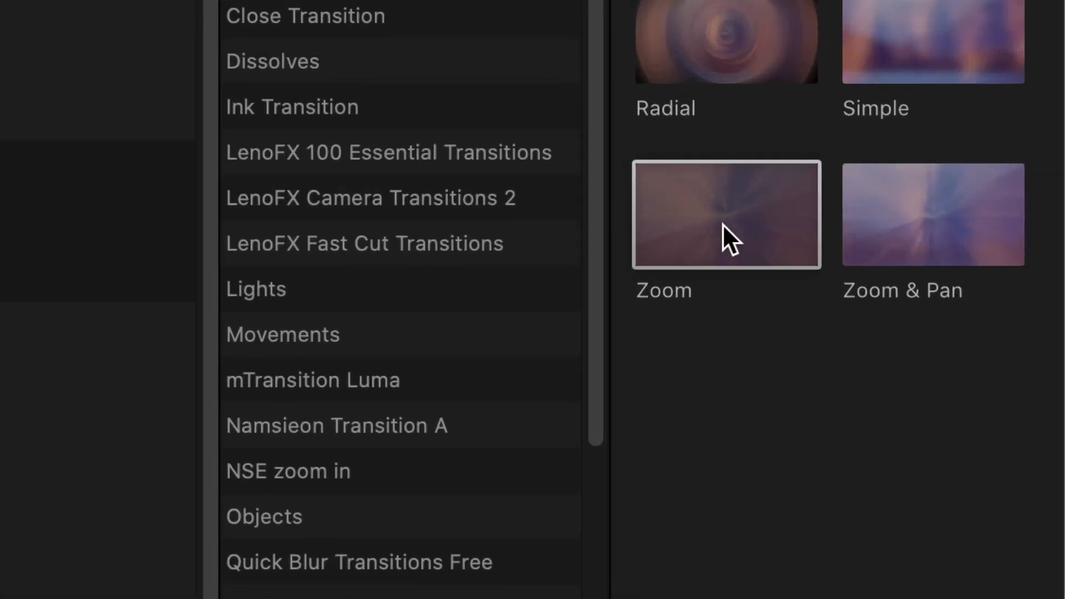
{"action": "left_click", "coordinate": [722, 224]}
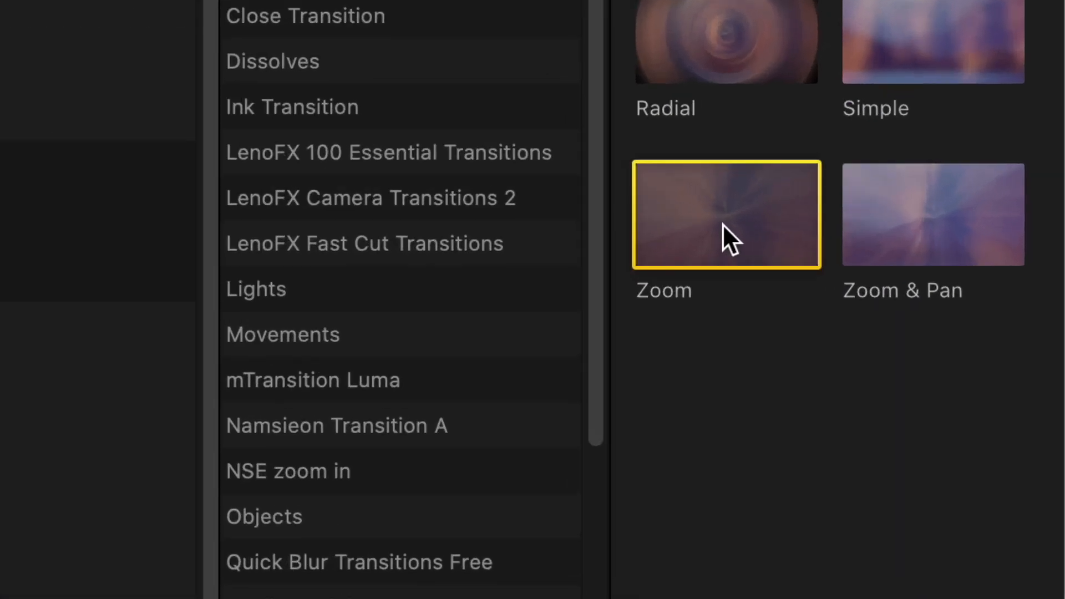
{"action": "right_click", "coordinate": [723, 224]}
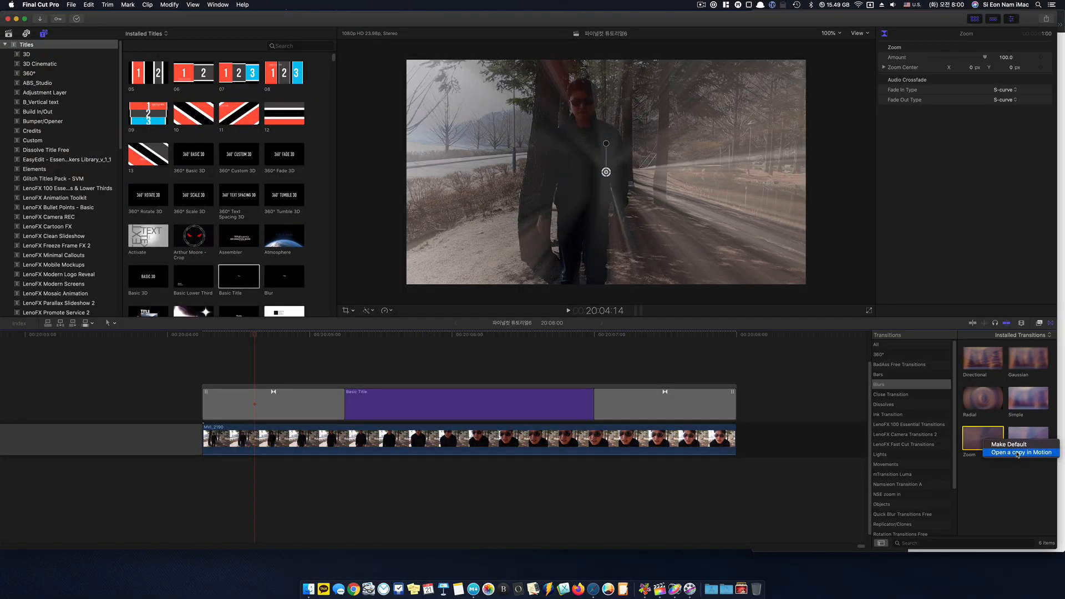
{"action": "left_click", "coordinate": [991, 488]}
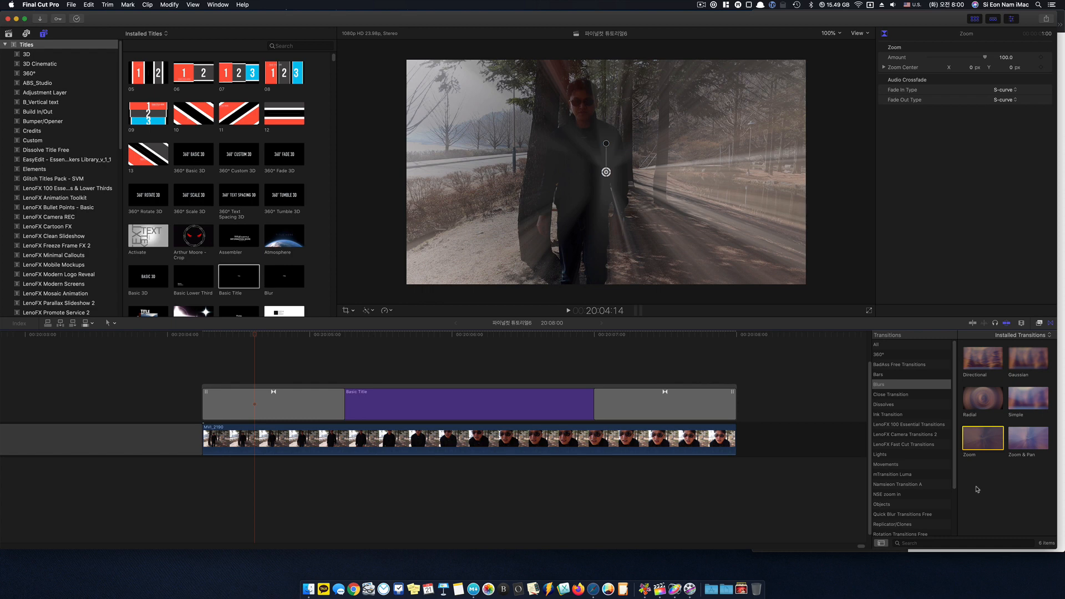
- Place a copy of the title clip above the storyline and trim it to 16 frames, ending at the storyline's start
{"action": "left_click", "coordinate": [296, 369]}
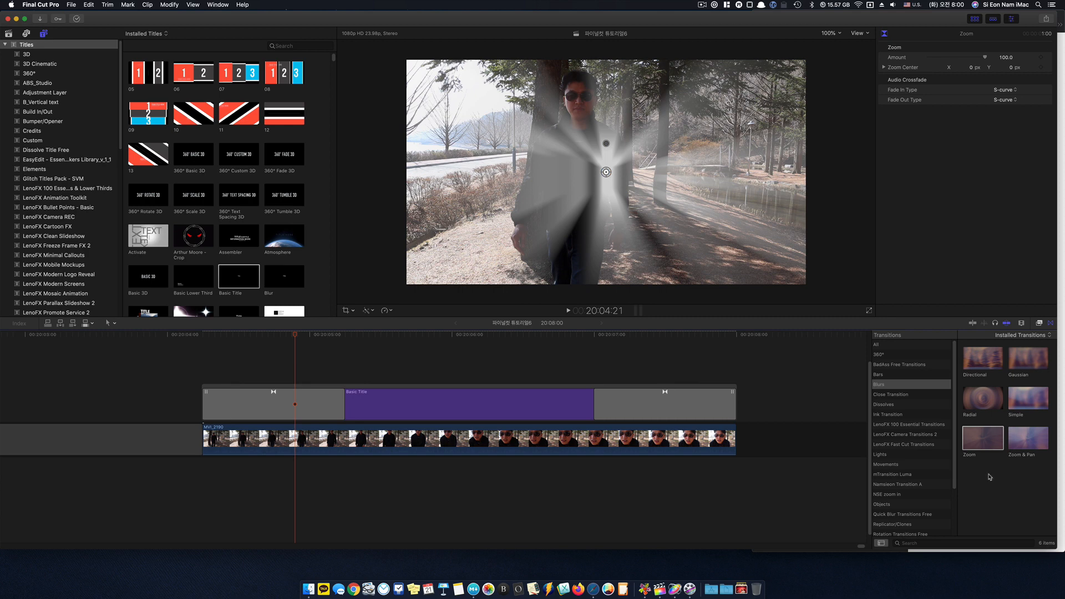
{"action": "left_click", "coordinate": [390, 410]}
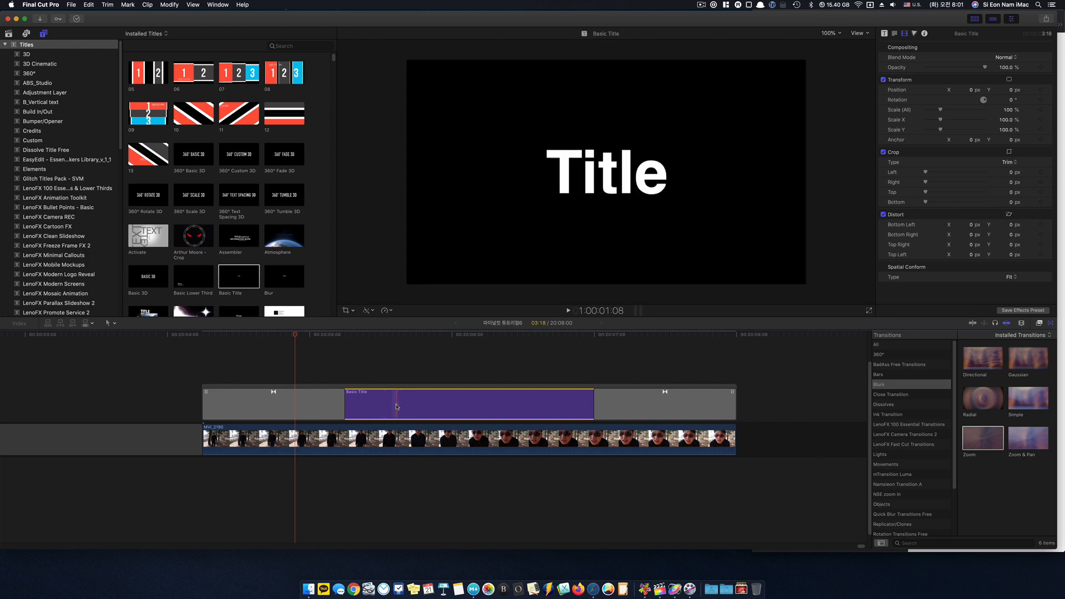
{"action": "left_click_drag", "start_coordinate": [397, 408], "coordinate": [331, 380]}
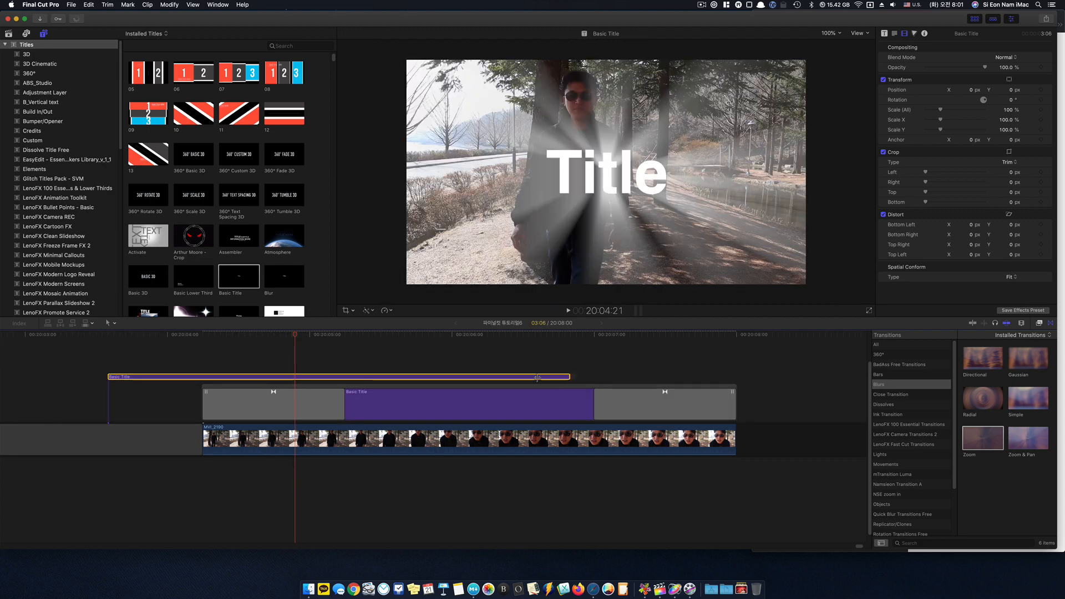
{"action": "left_click_drag", "start_coordinate": [537, 378], "coordinate": [202, 378]}
- Delete the Zoom transitions from both ends of the title storyline
{"action": "left_click", "coordinate": [309, 410]}
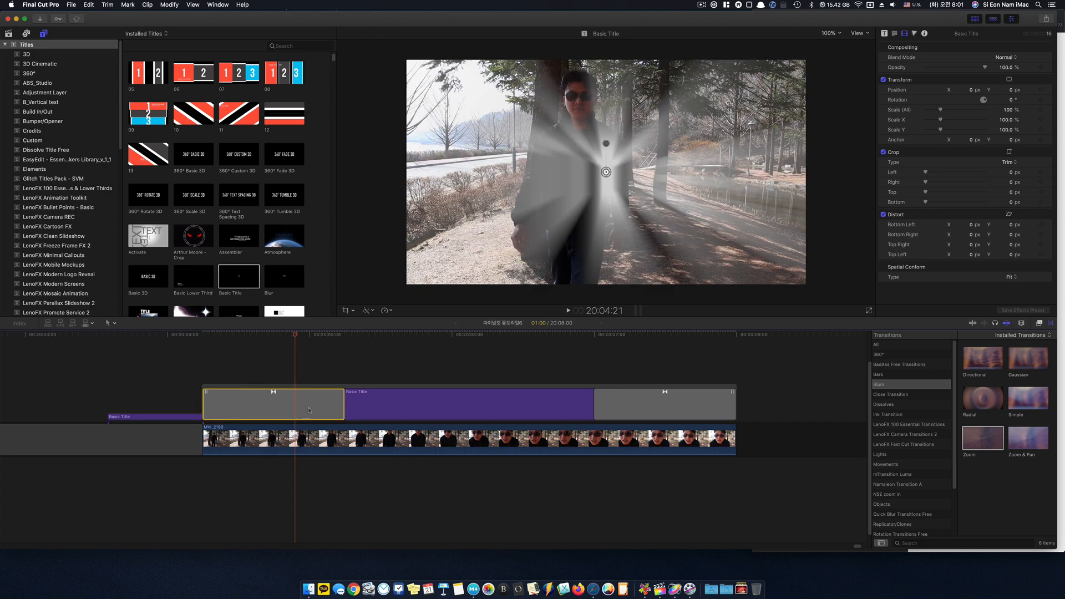
{"action": "key", "text": "Delete"}
{"action": "left_click", "coordinate": [645, 402]}
{"action": "key", "text": "Delete"}
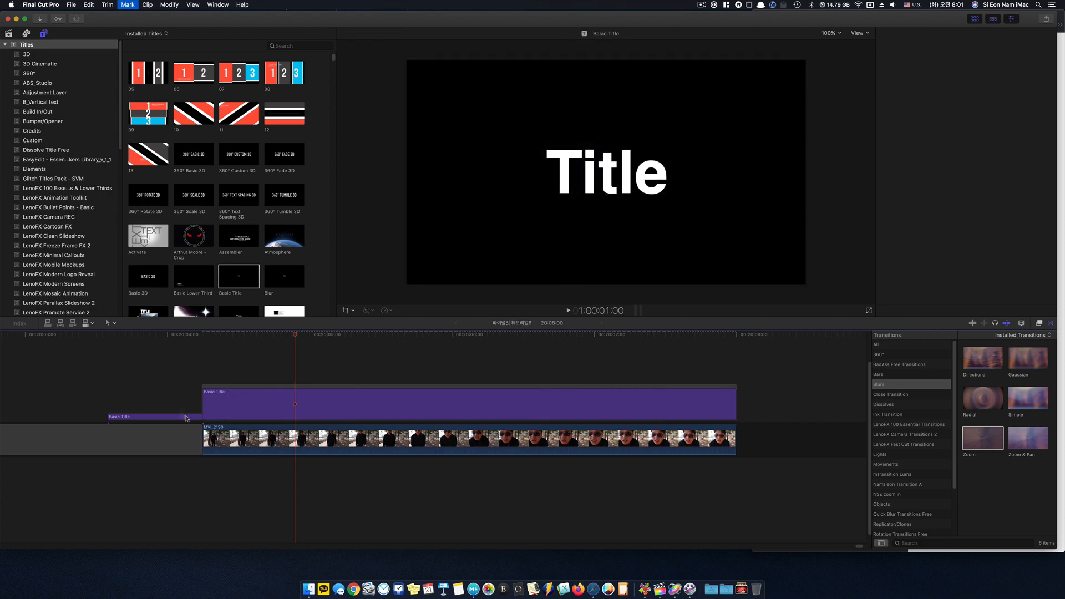
- Copy the short title to the end of the title storyline and combine all three titles into one storyline
{"action": "left_click_drag", "start_coordinate": [187, 418], "coordinate": [778, 421]}
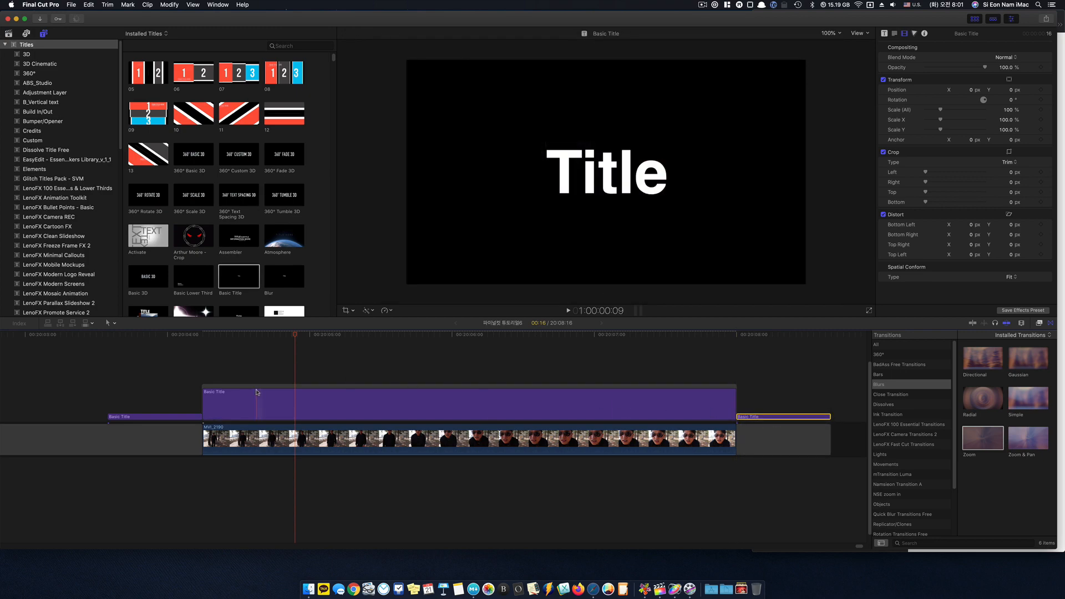
{"action": "key", "text": "super+g"}
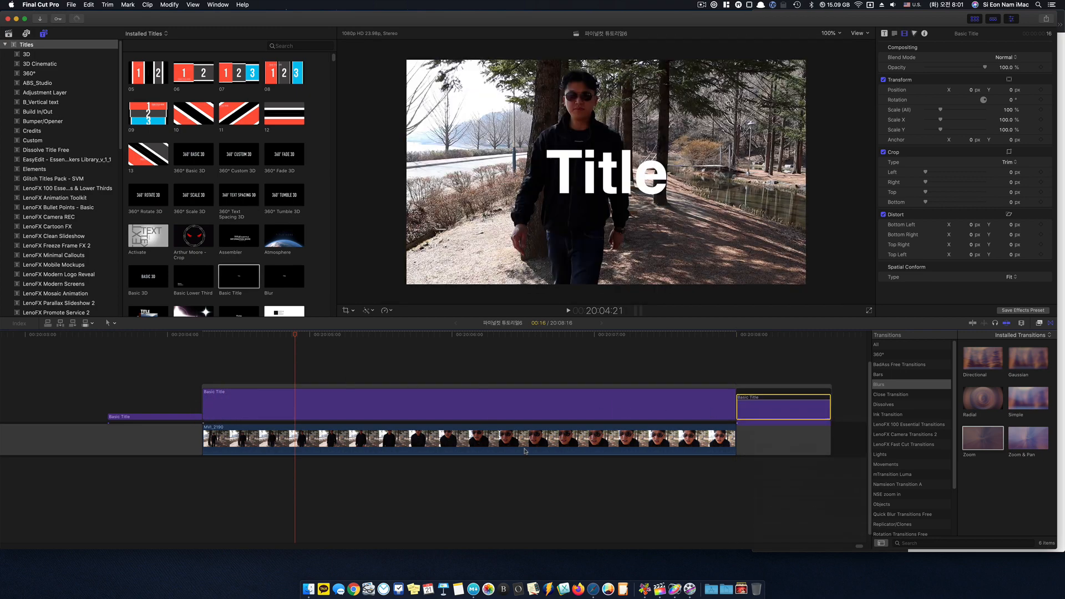
{"action": "right_click", "coordinate": [183, 422]}
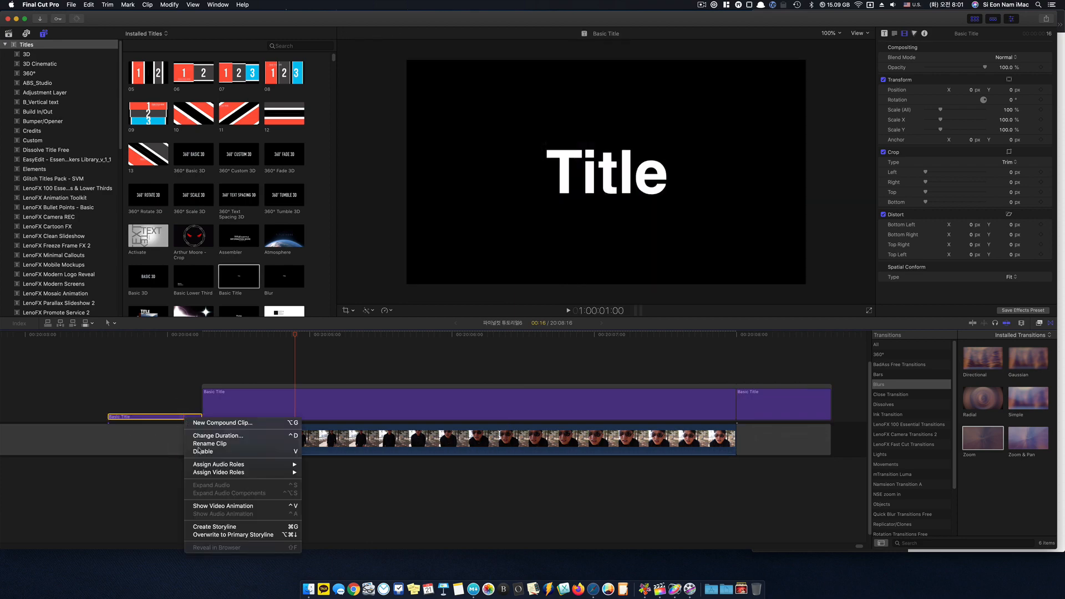
{"action": "left_click", "coordinate": [217, 527]}
{"action": "left_click_drag", "start_coordinate": [166, 369], "coordinate": [802, 416]}
{"action": "left_click", "coordinate": [514, 359]}
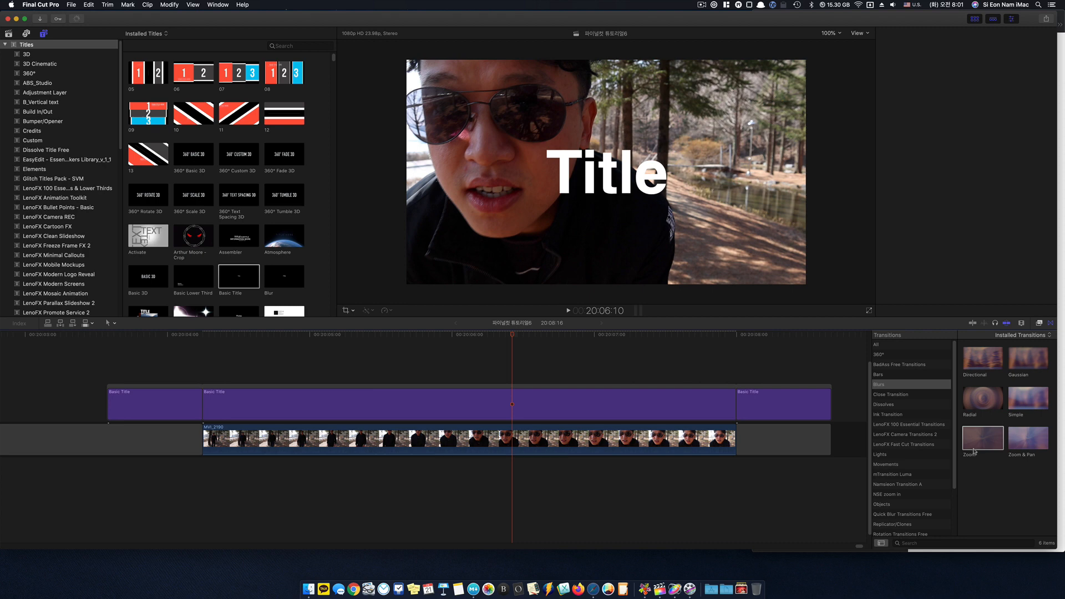
- Add Zoom transitions at both joins between the three titles and preview the opening one
{"action": "left_click_drag", "start_coordinate": [974, 450], "coordinate": [197, 411]}
{"action": "left_click_drag", "start_coordinate": [983, 438], "coordinate": [698, 408]}
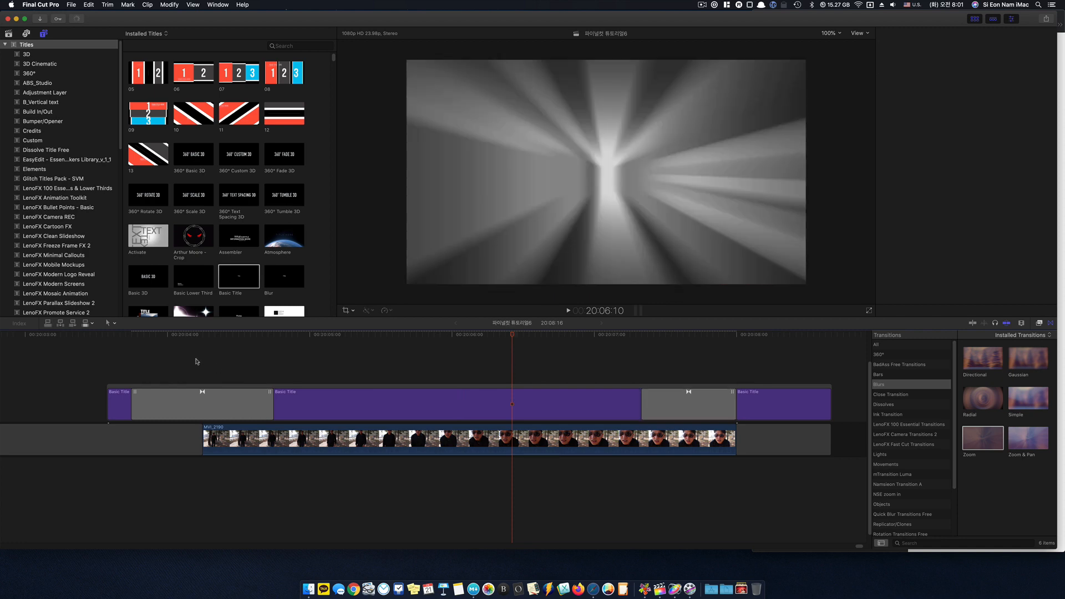
{"action": "left_click", "coordinate": [490, 367]}
{"action": "left_click", "coordinate": [169, 357]}
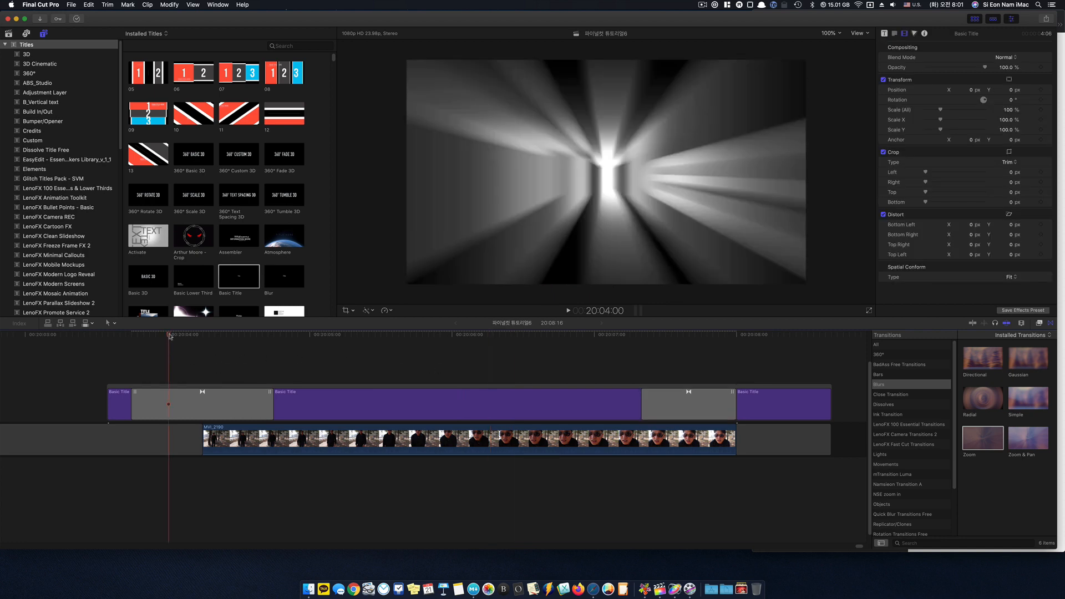
{"action": "left_click_drag", "start_coordinate": [169, 337], "coordinate": [420, 362]}
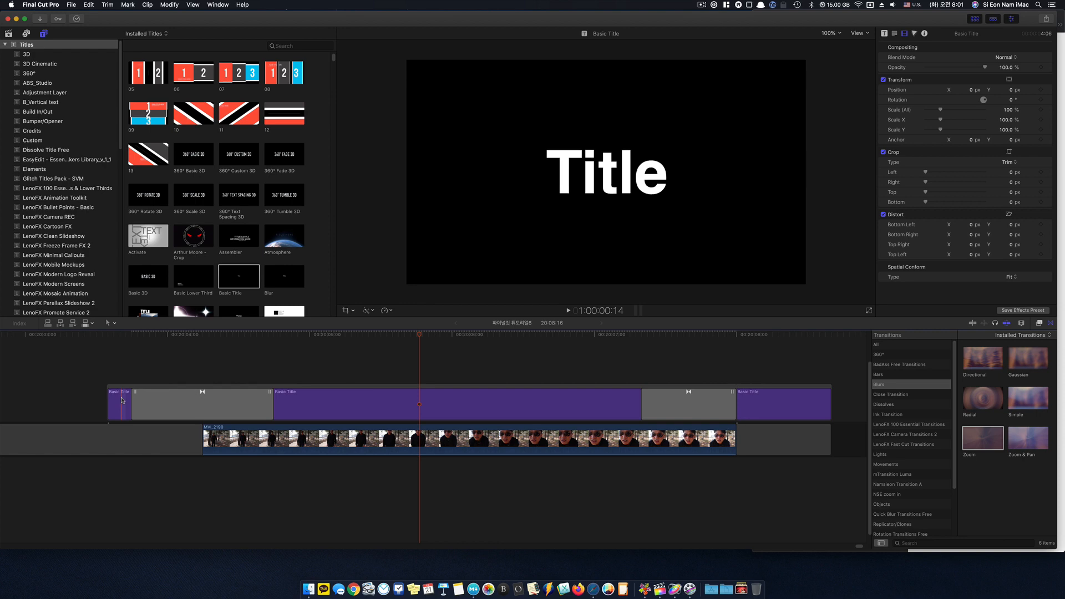
{"action": "left_click", "coordinate": [274, 337]}
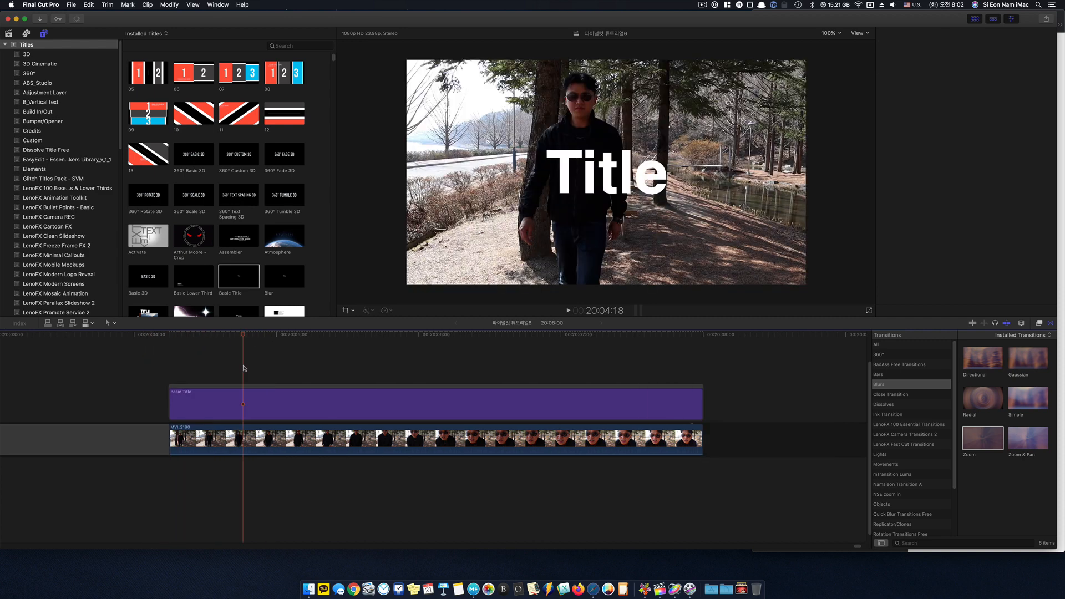
- Split the original title clip with the Blade tool at 20:04:10 and again just before its end
{"action": "left_click_drag", "start_coordinate": [243, 336], "coordinate": [194, 351]}
{"action": "key", "text": "b"}
{"action": "left_click", "coordinate": [194, 408]}
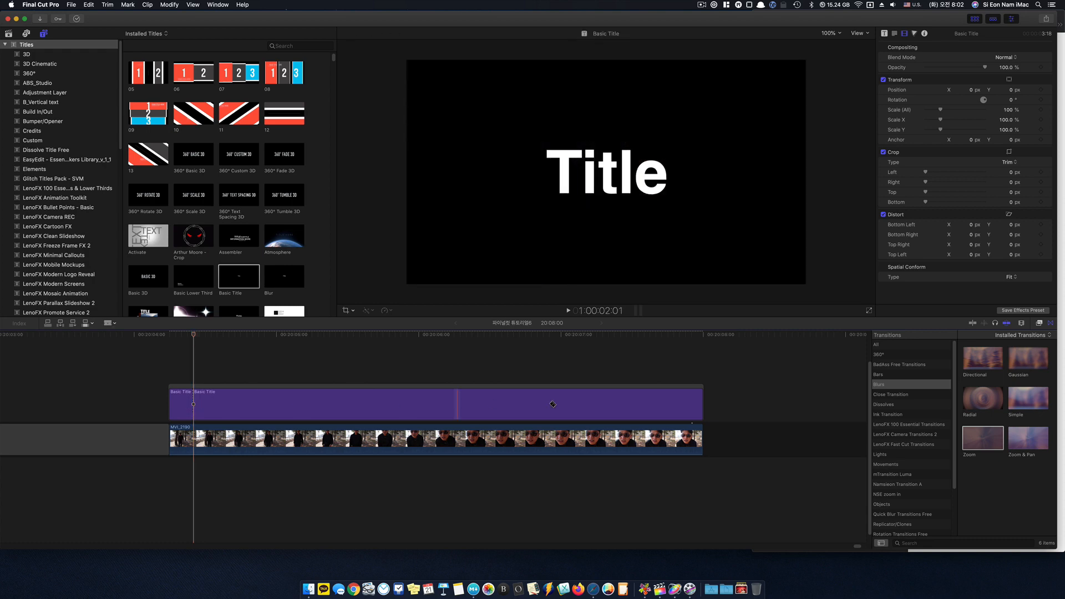
{"action": "left_click", "coordinate": [692, 405]}
{"action": "key", "text": "a"}
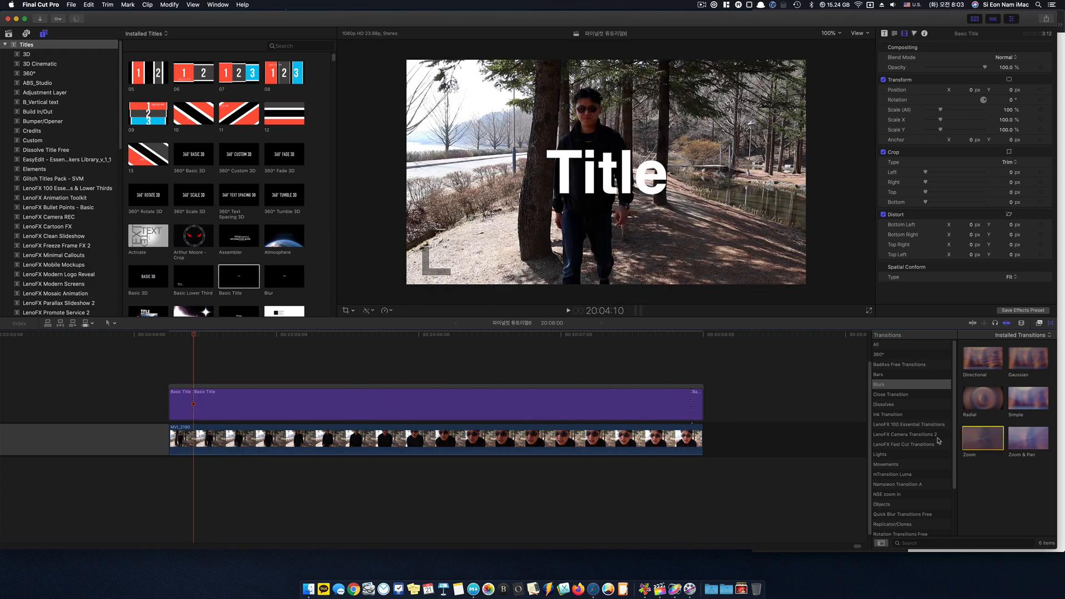
- Add Zoom transitions at both cuts in the title and shorten the closing transition to 3 frames
{"action": "left_click_drag", "start_coordinate": [982, 439], "coordinate": [197, 410]}
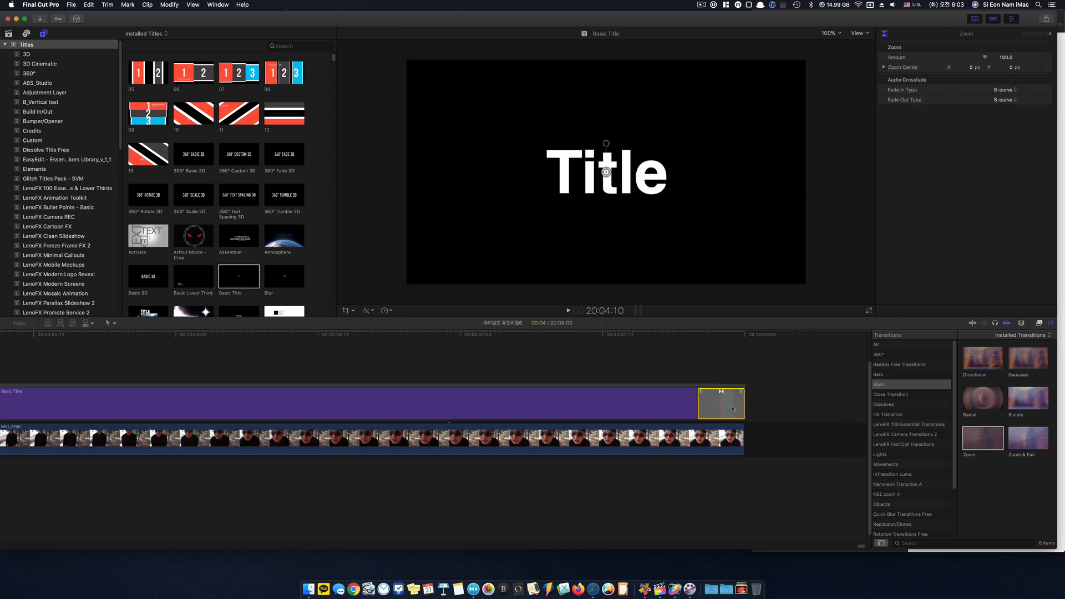
{"action": "left_click_drag", "start_coordinate": [742, 404], "coordinate": [719, 404]}
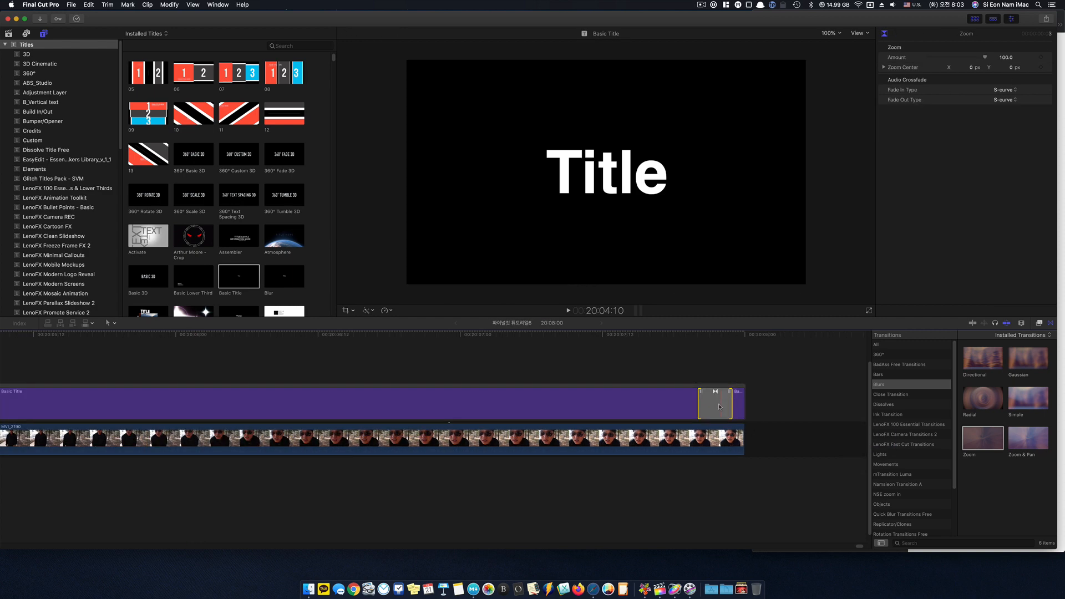
{"action": "scroll", "coordinate": [716, 408], "scroll_direction": "left", "scroll_amount": 5}
{"action": "left_click_drag", "start_coordinate": [262, 340], "coordinate": [322, 363]}
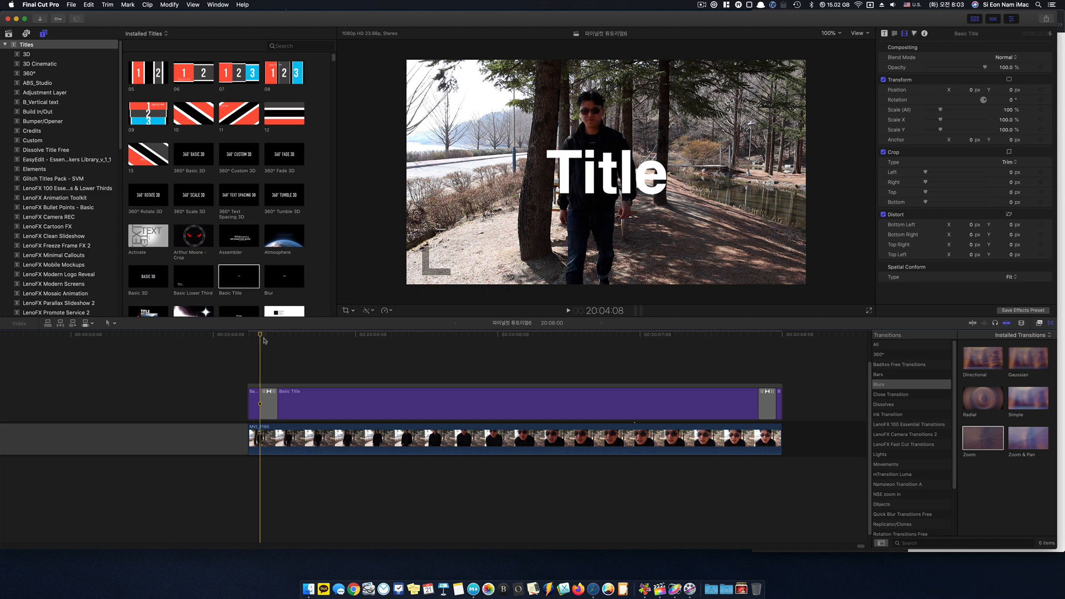
{"action": "left_click", "coordinate": [346, 394]}
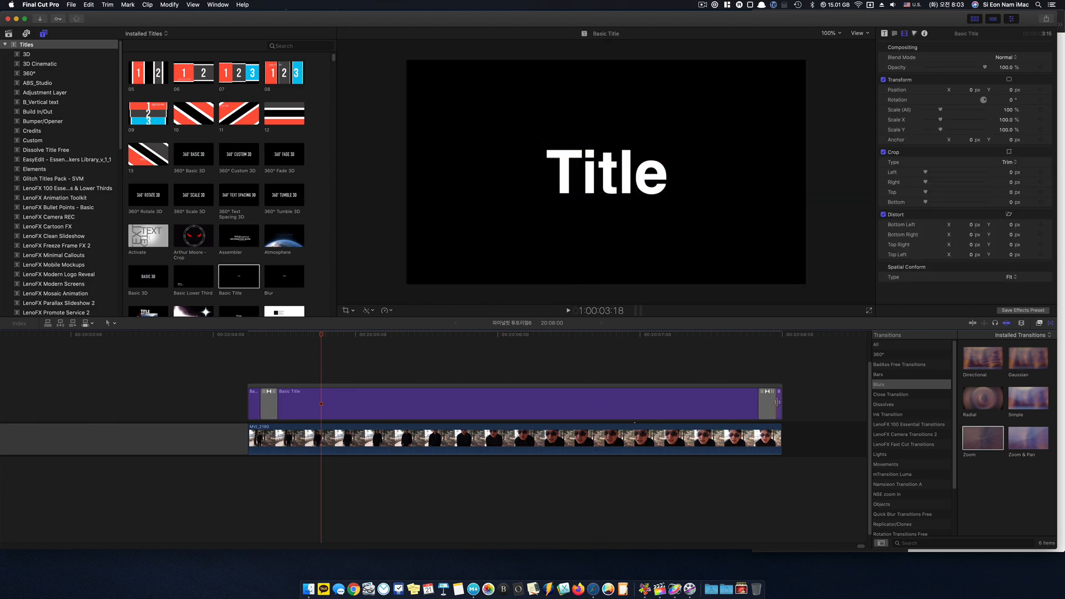
- Set the opacity of the short opening and closing title segments to 0%
{"action": "left_click", "coordinate": [255, 401]}
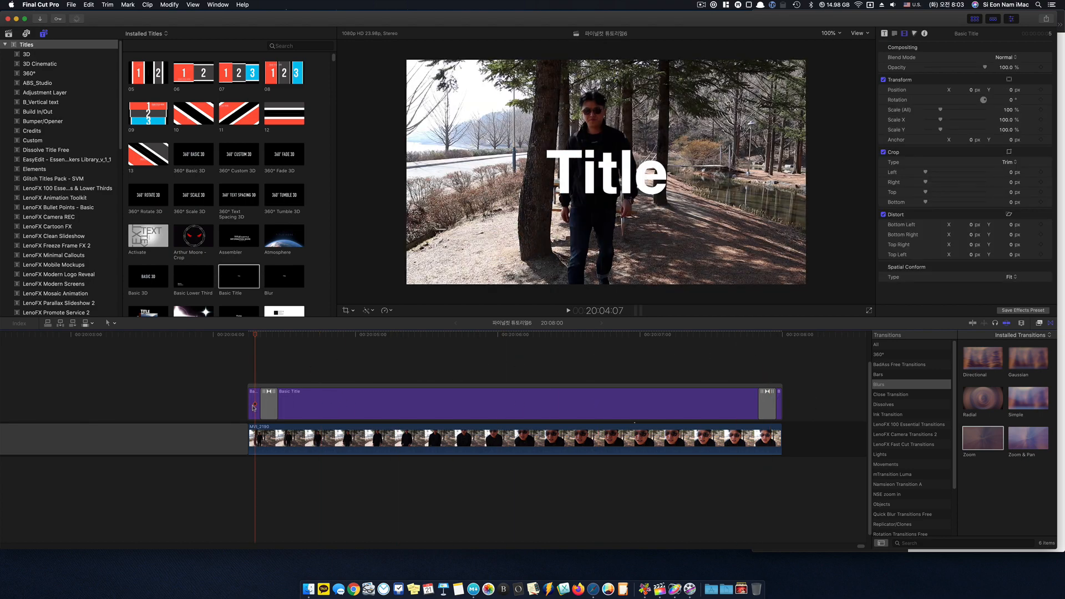
{"action": "left_click", "coordinate": [254, 408]}
{"action": "left_click_drag", "start_coordinate": [985, 68], "coordinate": [887, 71]}
{"action": "left_click", "coordinate": [781, 402]}
{"action": "key", "text": "super+equal"}
{"action": "scroll", "coordinate": [780, 408], "scroll_direction": "right", "scroll_amount": 3}
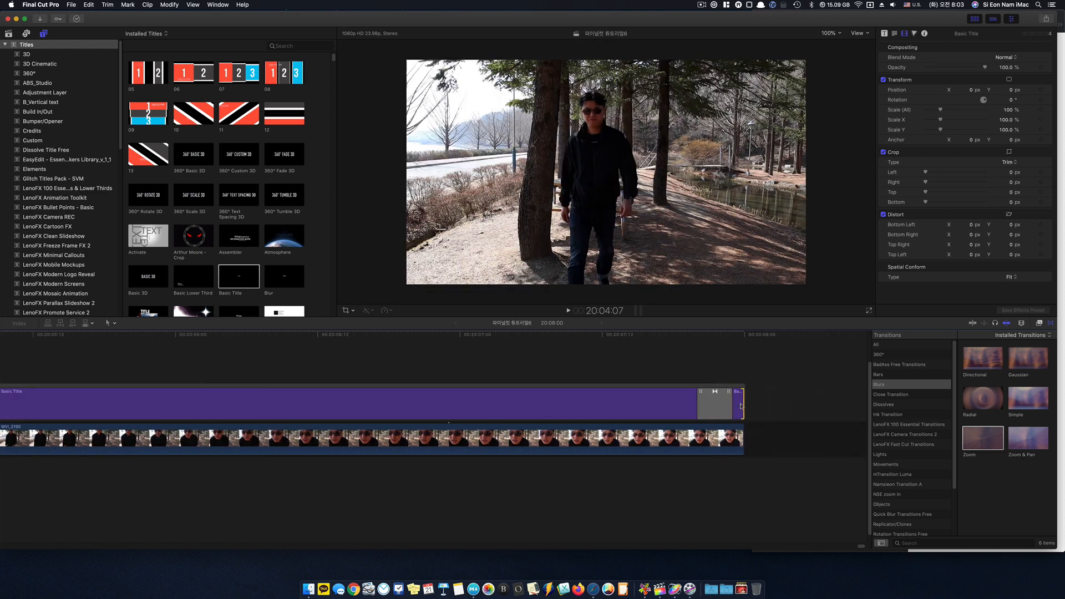
{"action": "left_click", "coordinate": [739, 403]}
{"action": "left_click_drag", "start_coordinate": [983, 68], "coordinate": [901, 69]}
{"action": "left_click", "coordinate": [422, 364]}
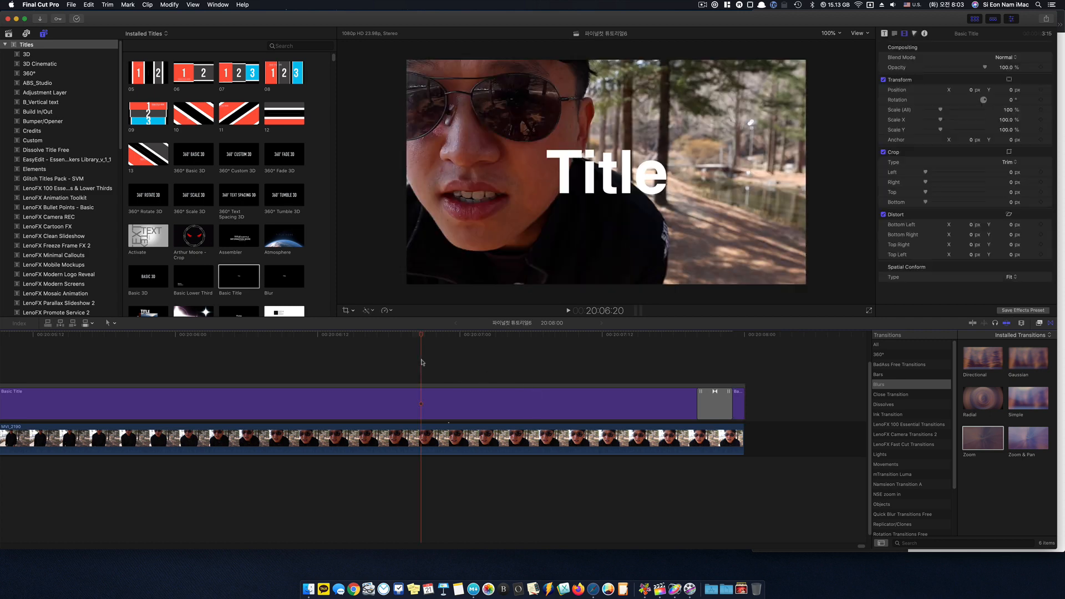
- Play back the title from 20:04:06 to review the opening and closing Zoom transitions
{"action": "key", "text": "super+minus"}
{"action": "scroll", "coordinate": [421, 364], "scroll_direction": "left", "scroll_amount": 5}
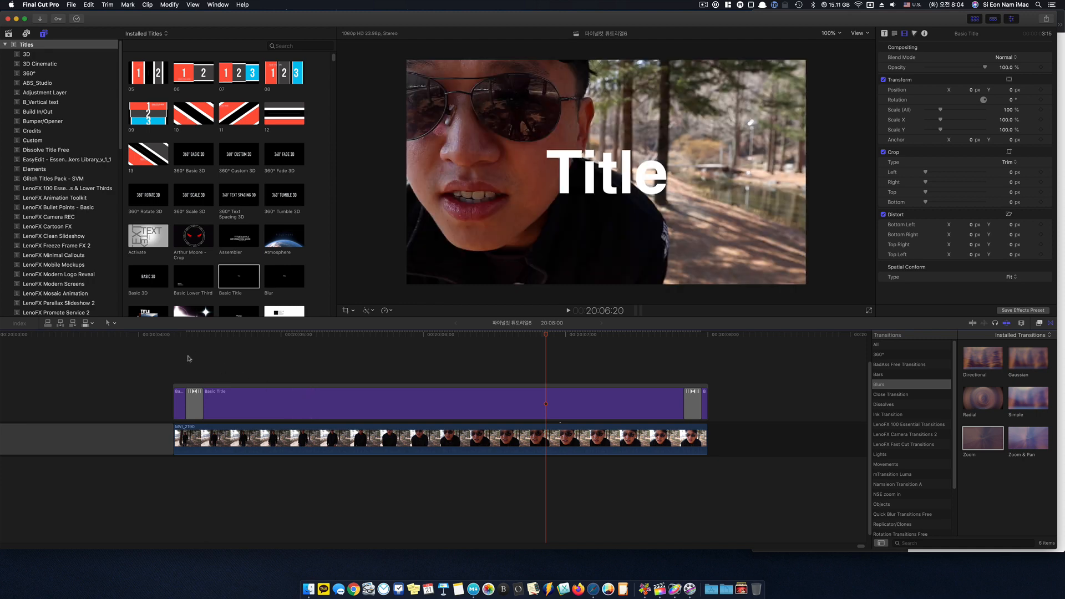
{"action": "left_click", "coordinate": [180, 365]}
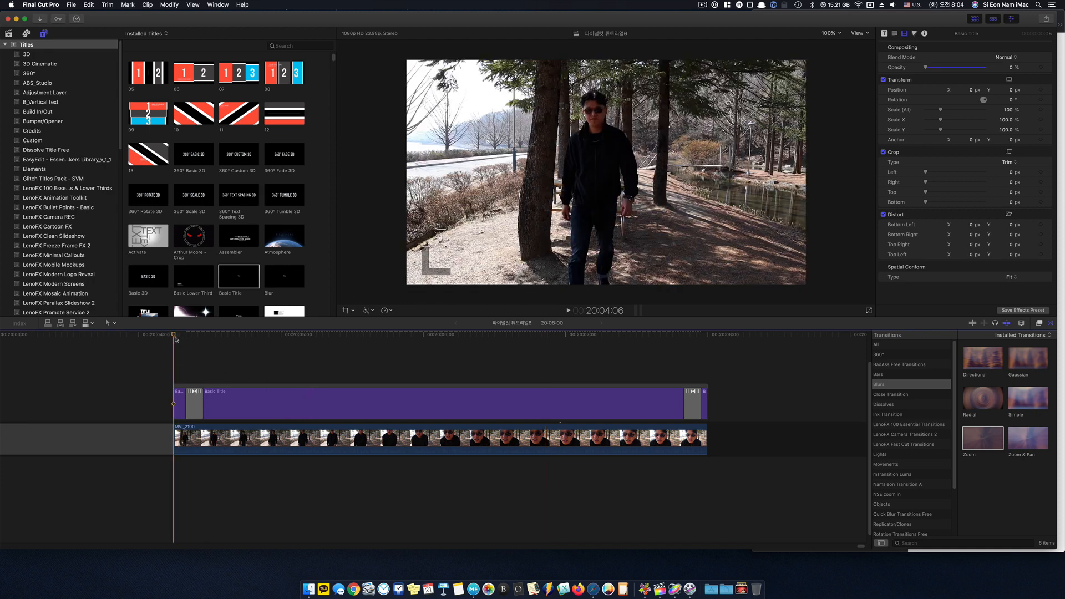
{"action": "key", "text": "space"}
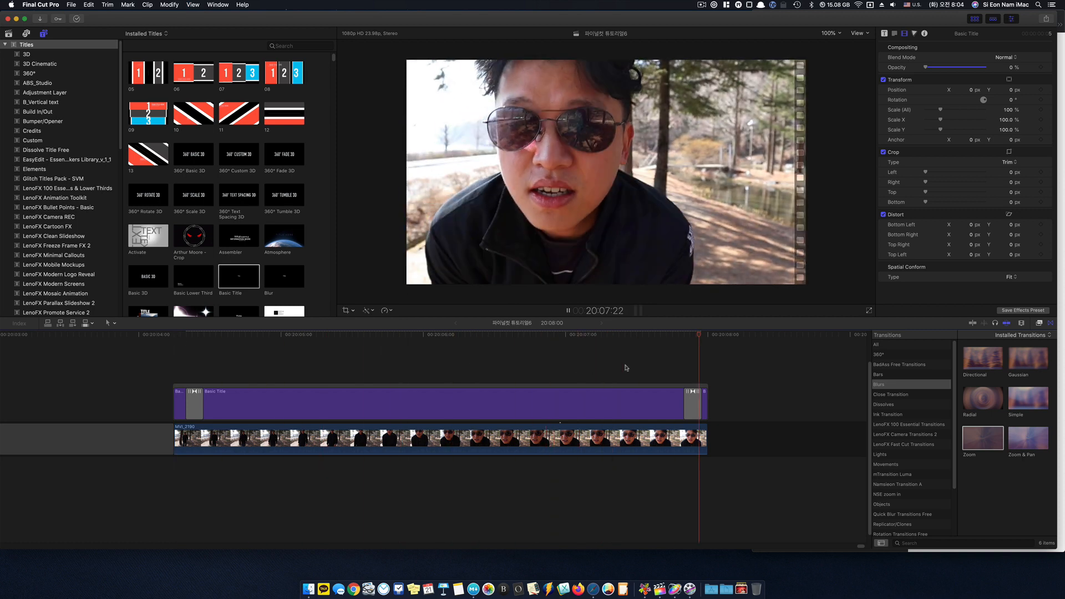
{"action": "left_click", "coordinate": [303, 347]}
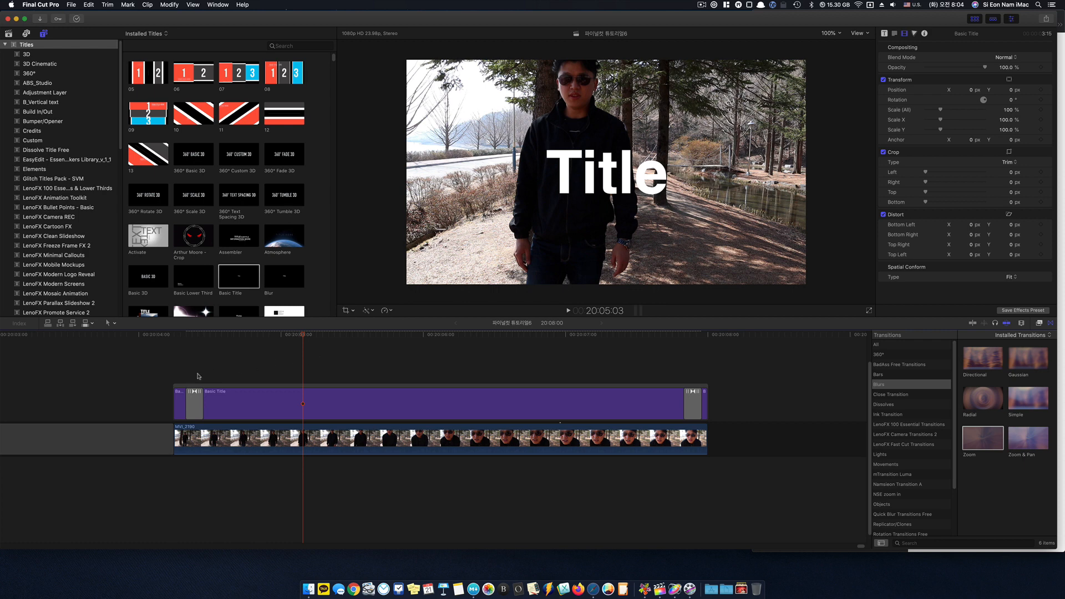
- Select the short opening title segment and replay the title's opening from 20:04:06
{"action": "left_click_drag", "start_coordinate": [180, 373], "coordinate": [189, 333]}
{"action": "left_click", "coordinate": [182, 405]}
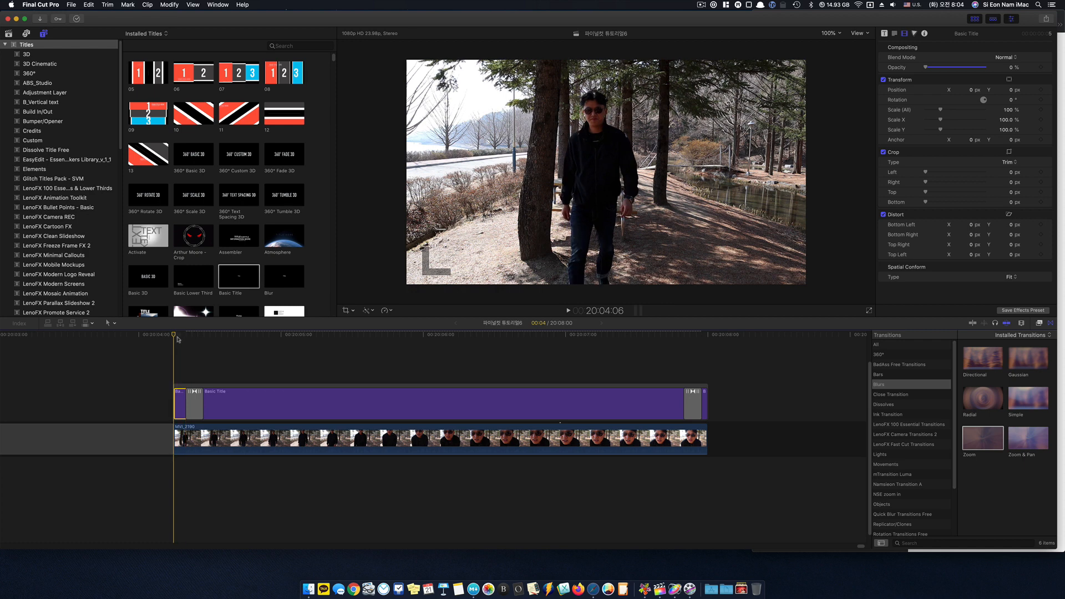
{"action": "key", "text": "space"}
{"action": "key", "text": "space"}
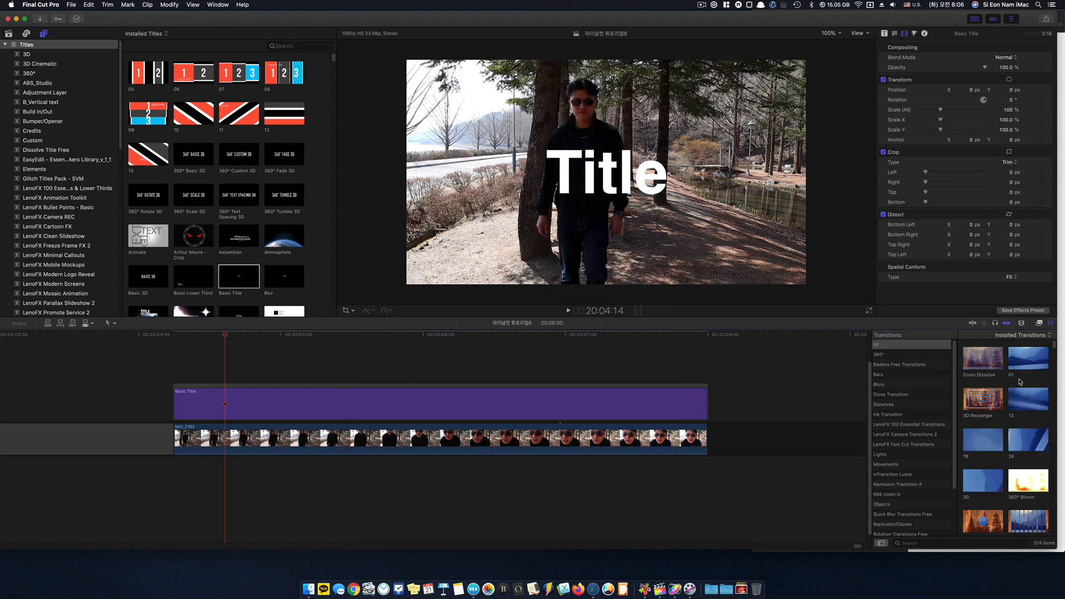
- Choose the Cross Dissolve transition and select the whole title clip as its target
{"action": "left_click", "coordinate": [981, 364]}
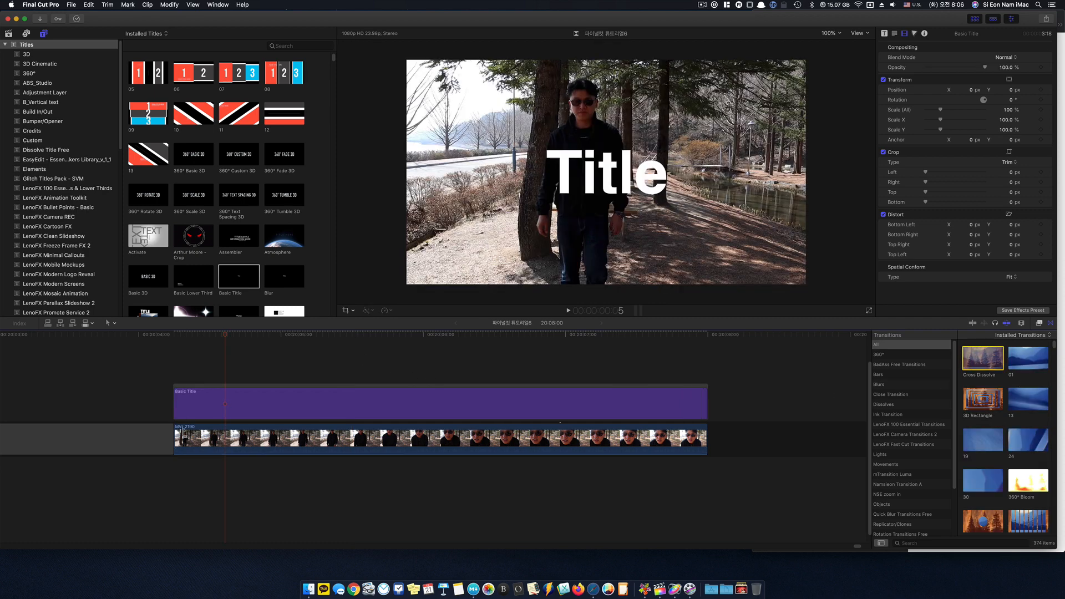
{"action": "left_click", "coordinate": [215, 414]}
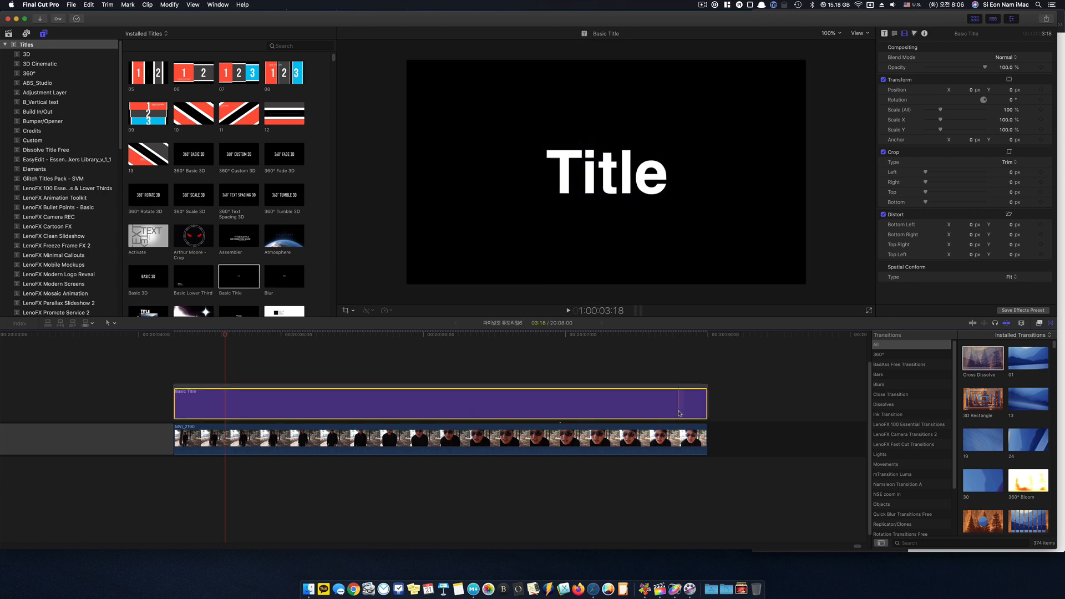